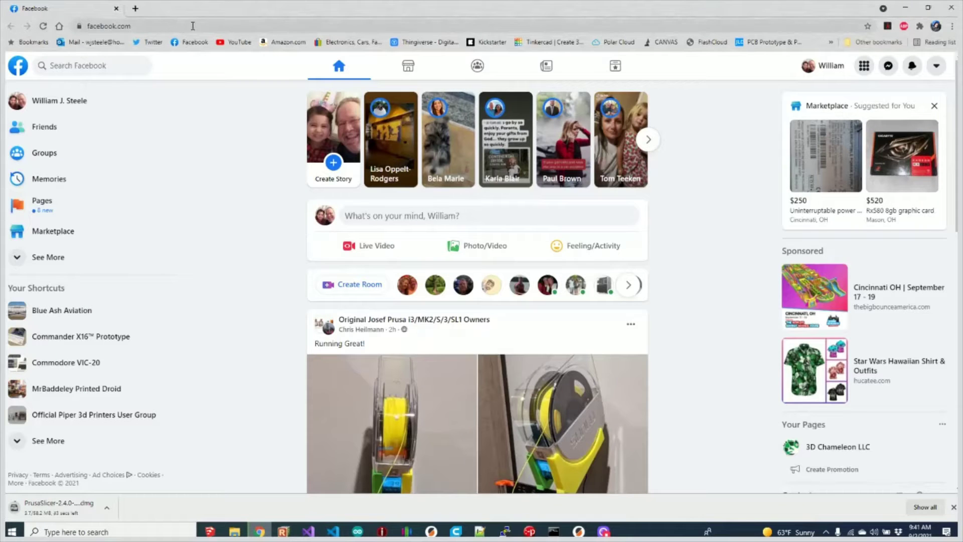
# - Reopen the 'PrusaSlicer - Prusa3D' page from Chrome's browsing history
pyautogui.click(192, 25)
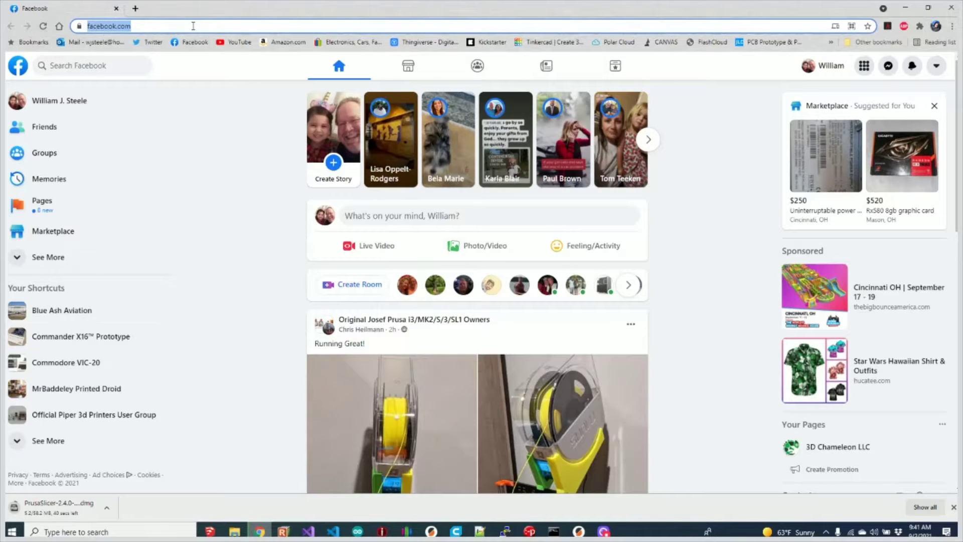
pyautogui.hotkey('ctrl', 'h')
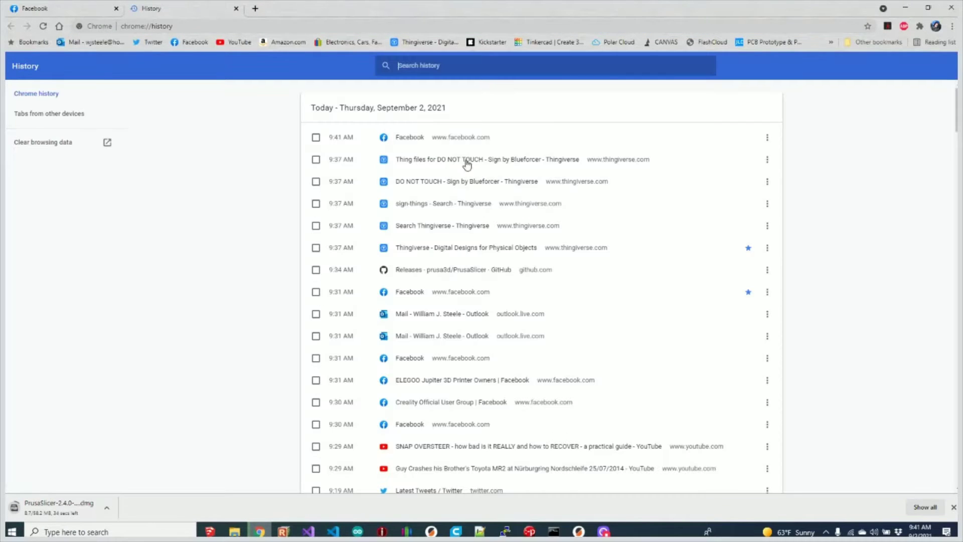
pyautogui.scroll(-4, 447, 262)
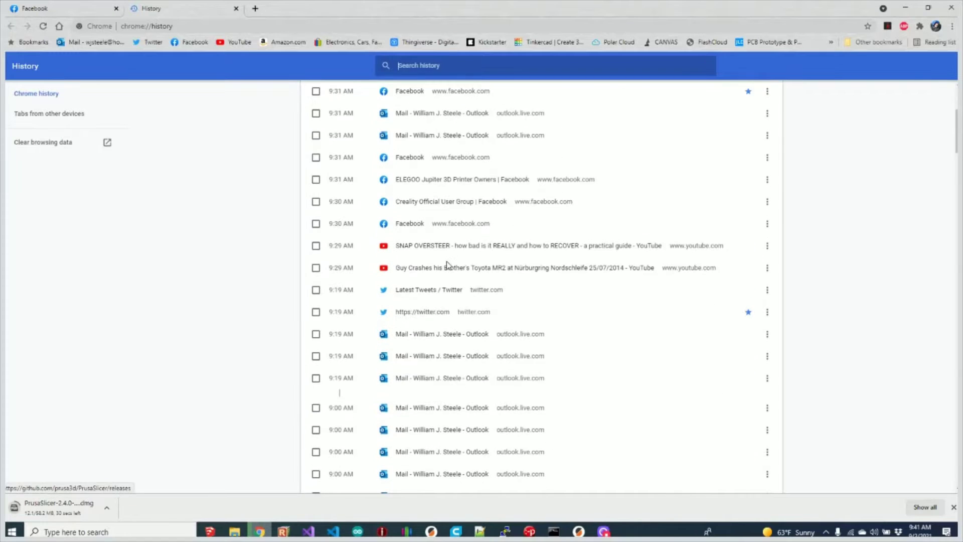
pyautogui.scroll(-6, 448, 265)
pyautogui.click(446, 307)
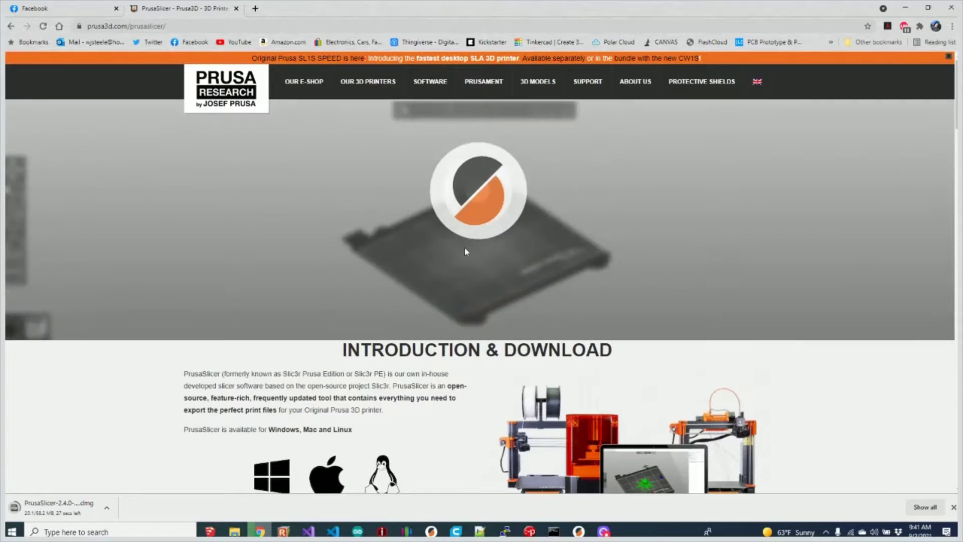
# - Look over the PrusaSlicer download buttons, then bring up today's browsing history in a new tab
pyautogui.scroll(-4, 504, 249)
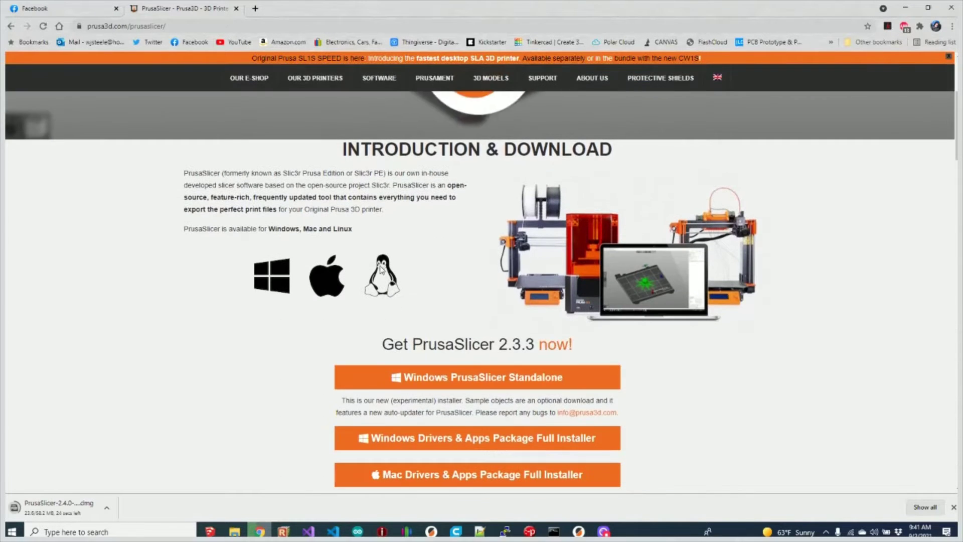
pyautogui.scroll(4, 467, 286)
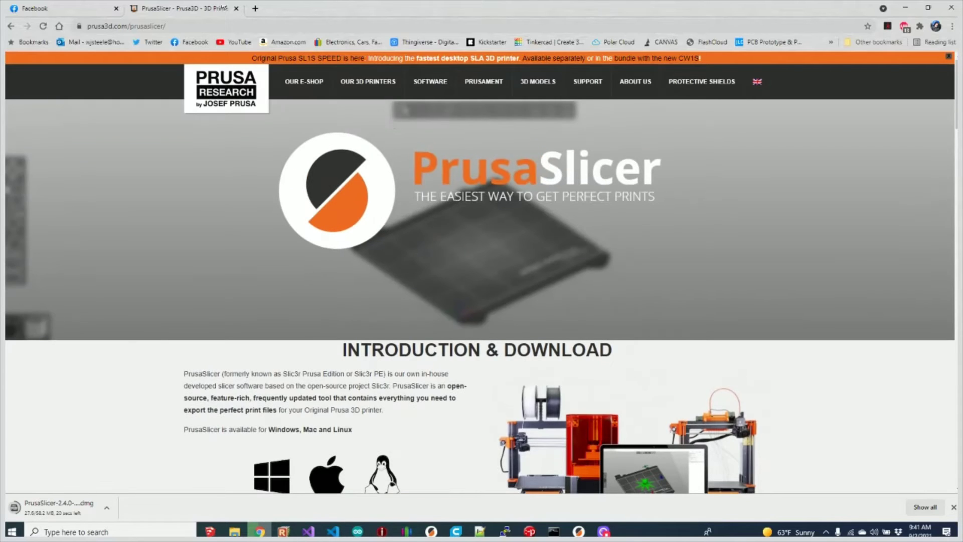
pyautogui.click(263, 25)
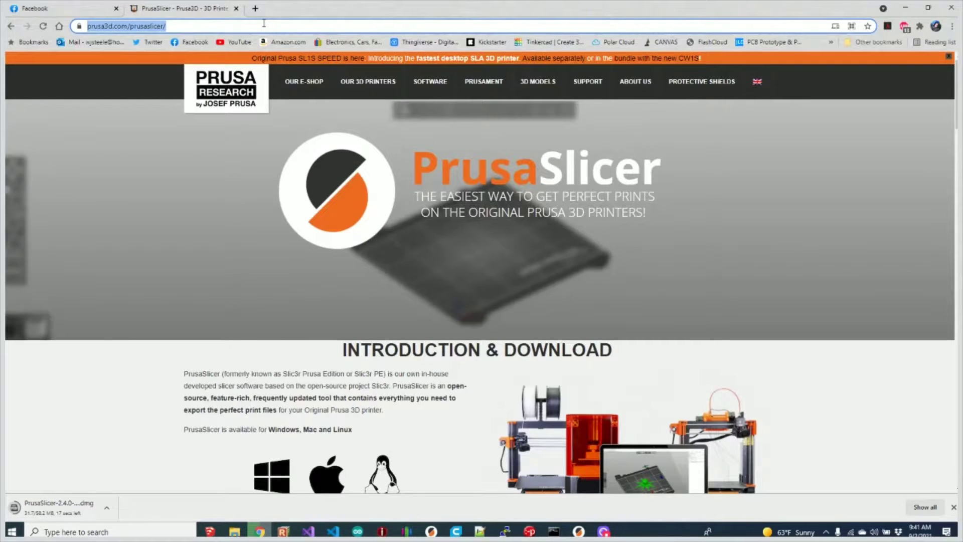
pyautogui.hotkey('ctrl', 'h')
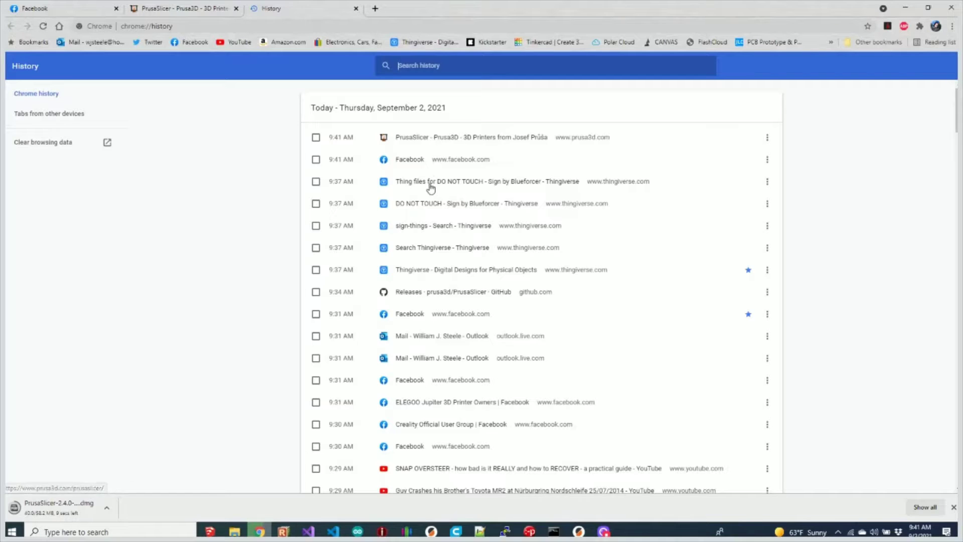
# - Browse the GitHub PrusaSlicer 2.4.0-alpha1 release notes and assets, then launch PrusaSlicer 2.4.0-alpha1
pyautogui.click(432, 294)
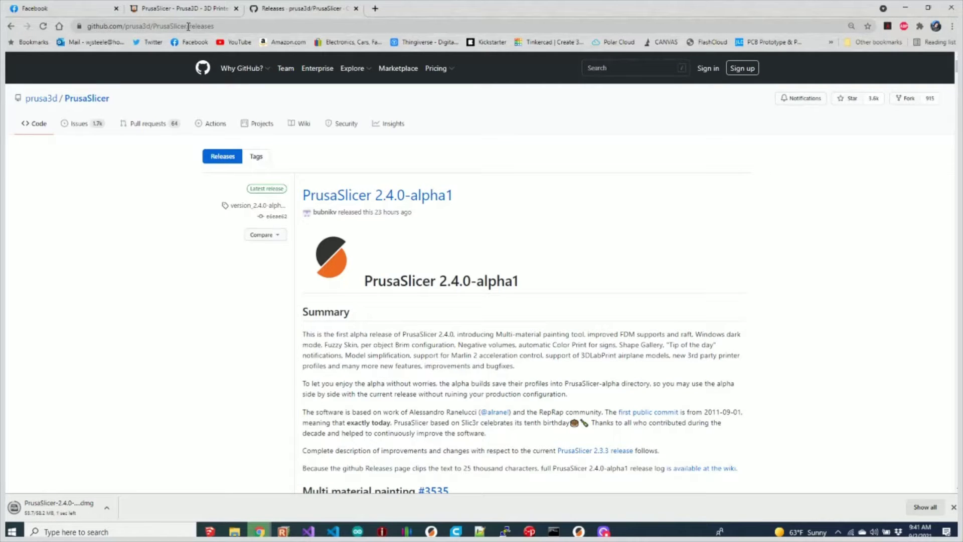
pyautogui.click(224, 25)
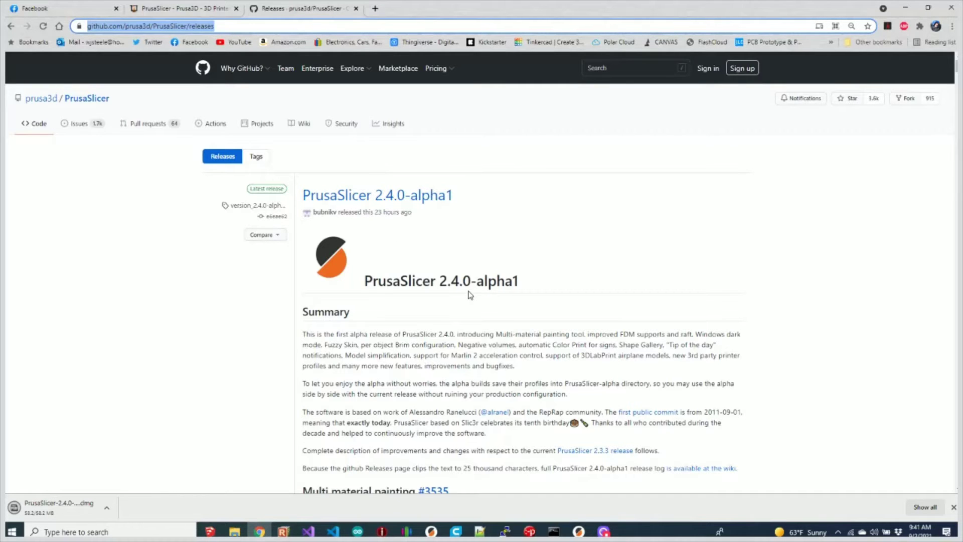
pyautogui.scroll(-15, 552, 265)
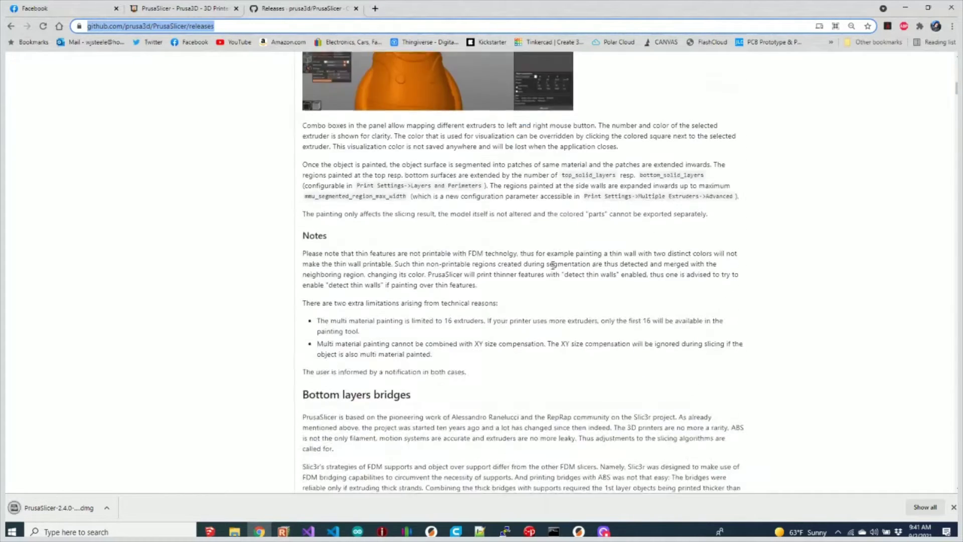
pyautogui.scroll(-20, 552, 266)
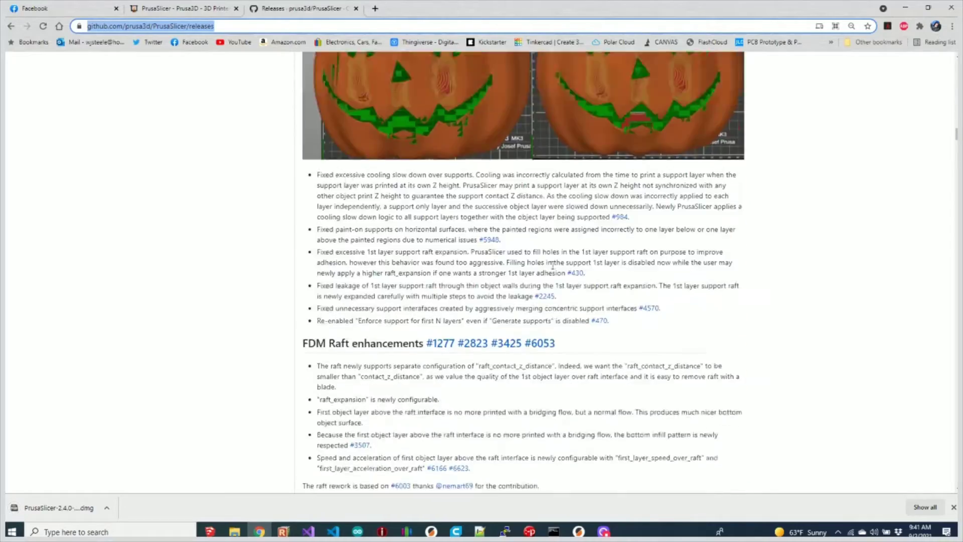
pyautogui.scroll(-20, 553, 266)
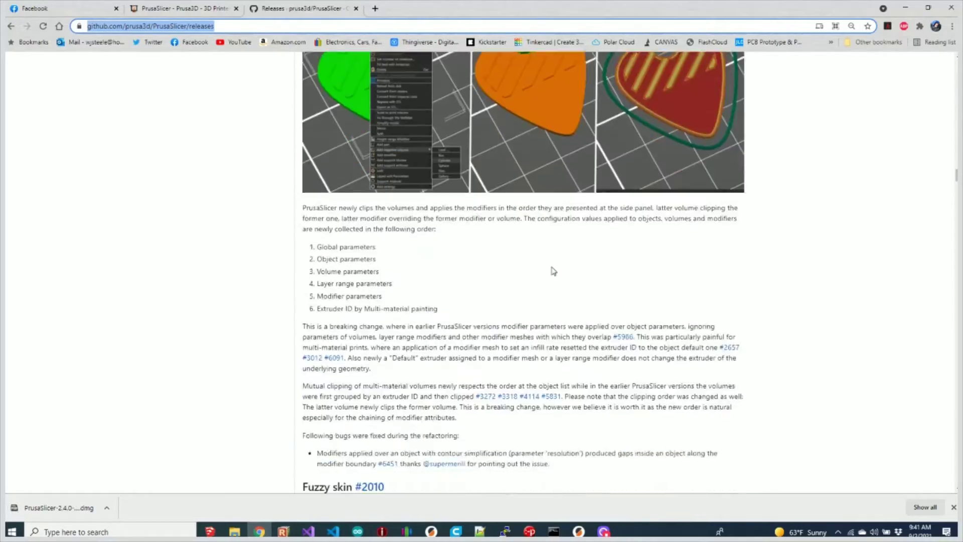
pyautogui.scroll(-20, 553, 271)
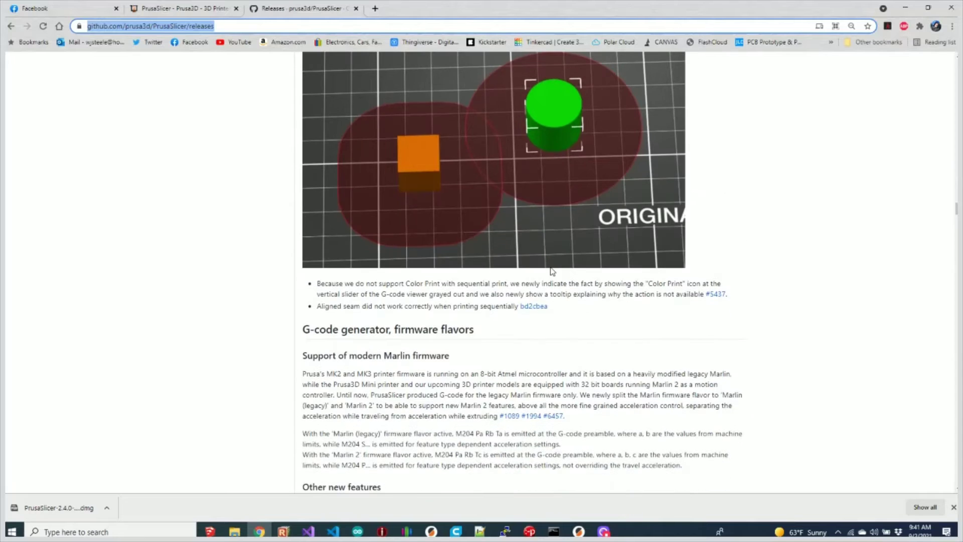
pyautogui.scroll(-20, 552, 271)
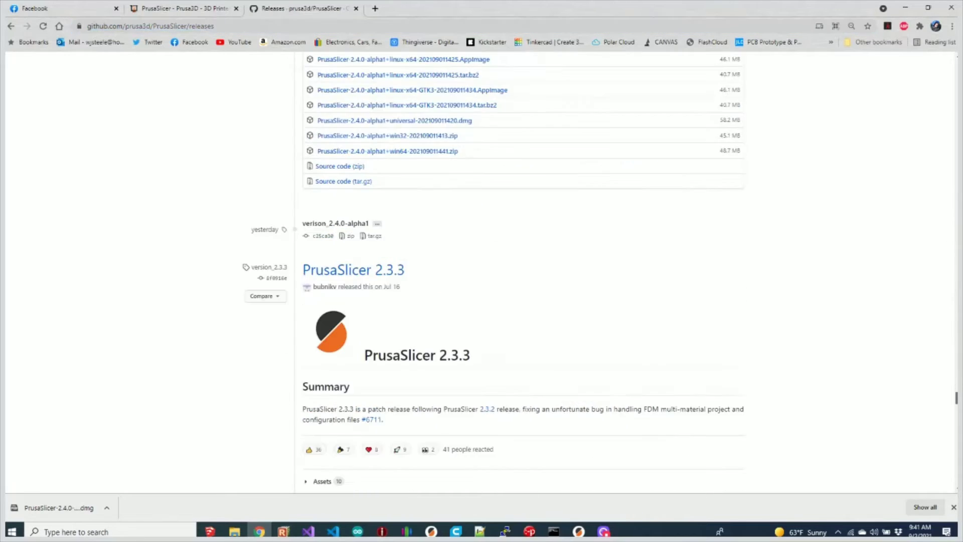
pyautogui.scroll(1, 443, 222)
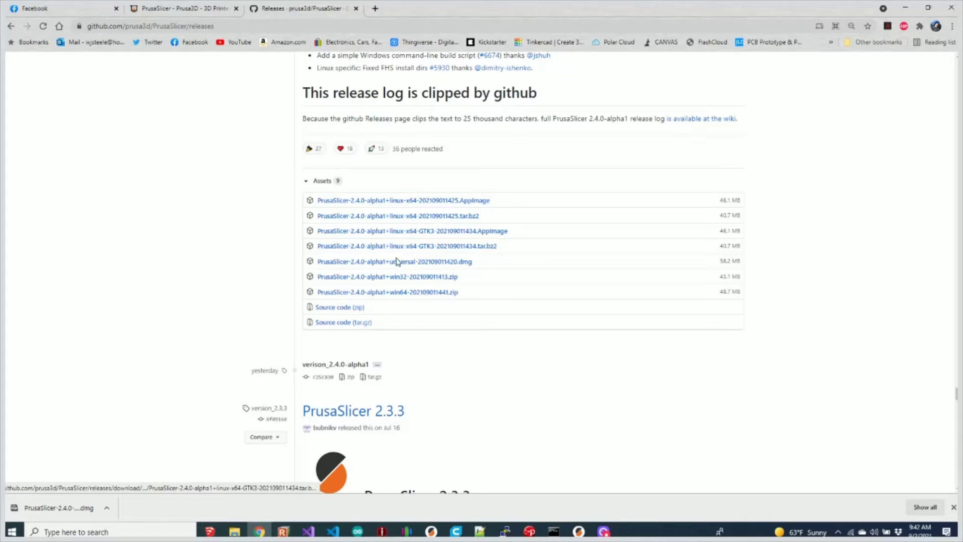
pyautogui.scroll(2, 209, 264)
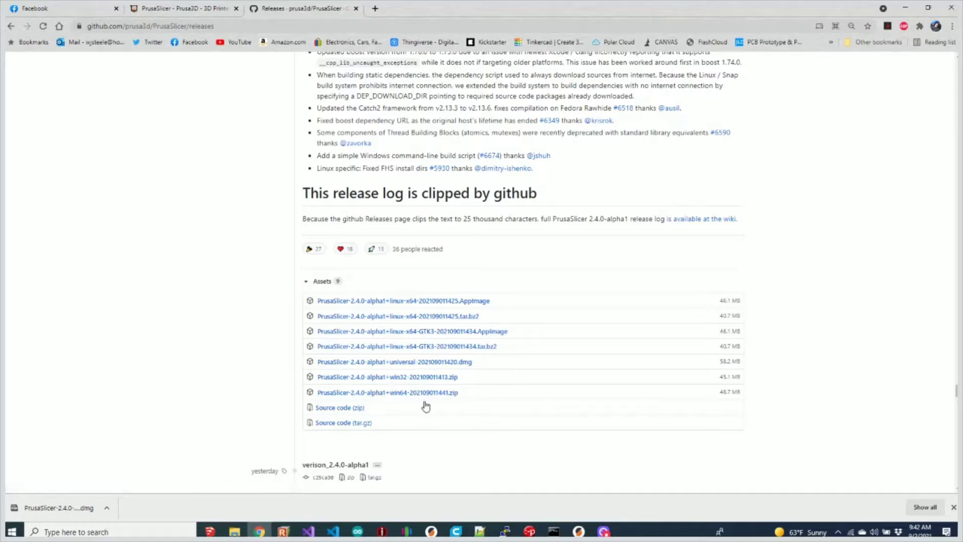
pyautogui.click(580, 531)
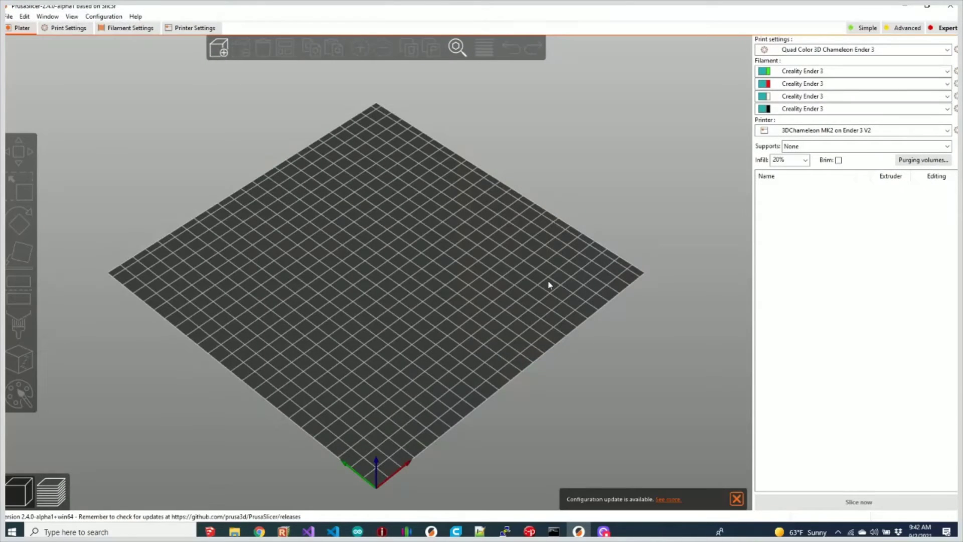
# - Turn the empty print bed to an angled view and bring up the model import dialog
pyautogui.moveTo(531, 296); pyautogui.dragTo(373, 444)
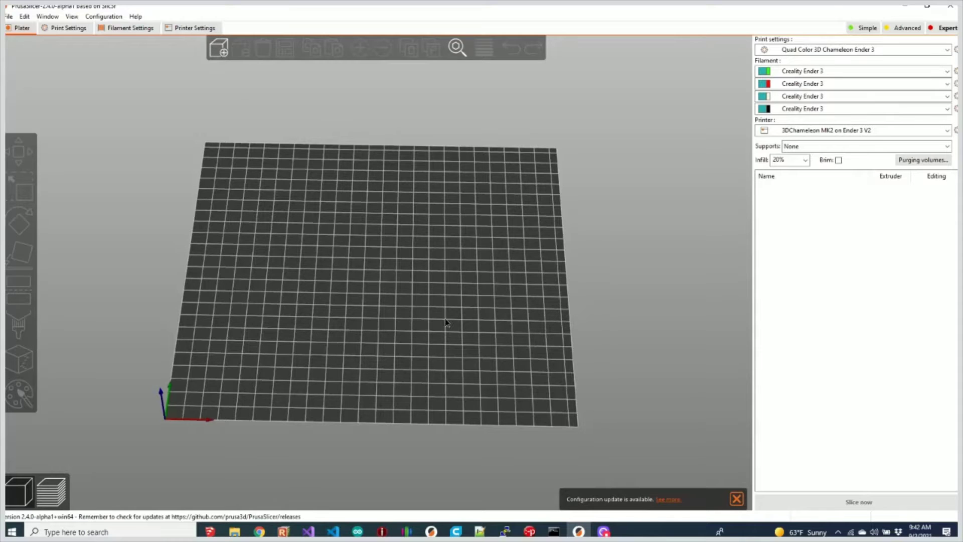
pyautogui.moveTo(446, 321)
pyautogui.mouseDown()
pyautogui.moveTo(437, 326)
pyautogui.moveTo(439, 317)
pyautogui.mouseUp()
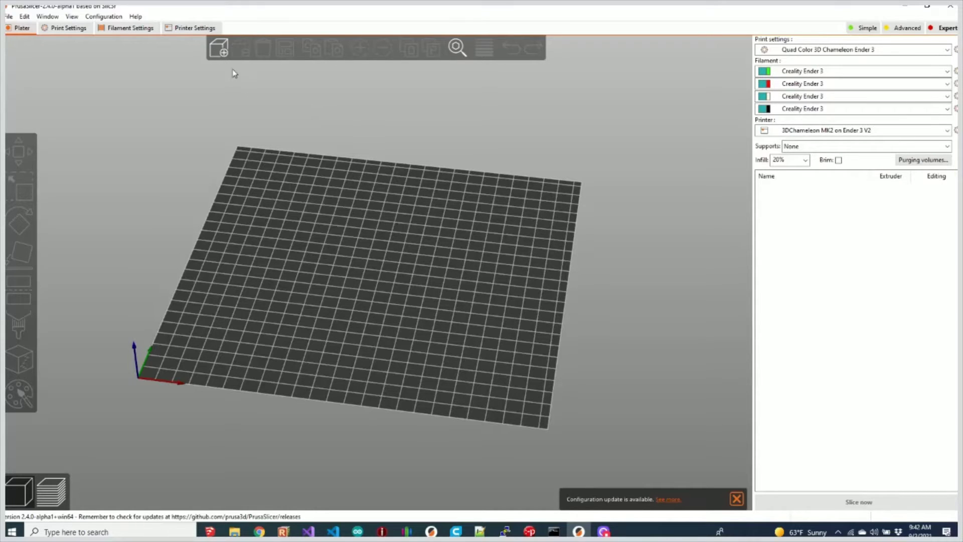
pyautogui.click(219, 49)
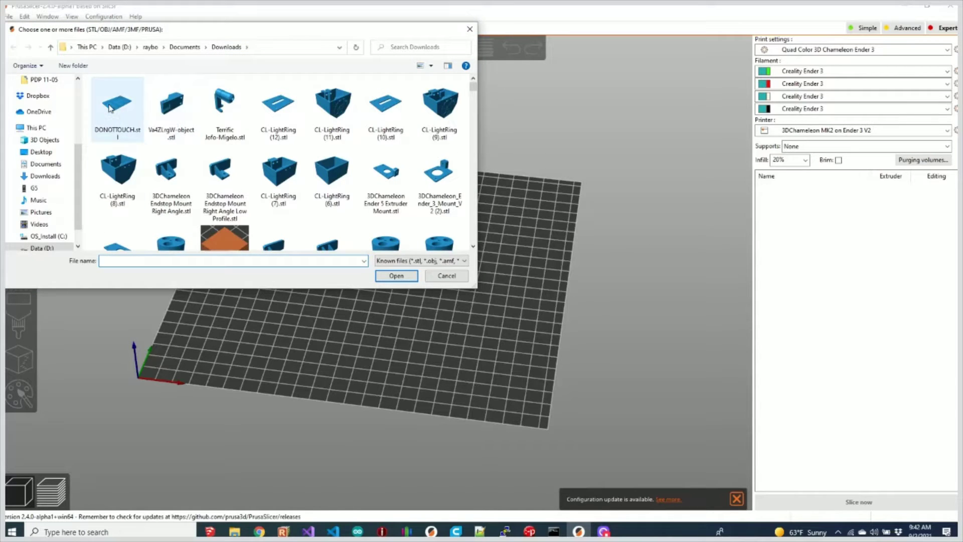
# - Load DONOTTOUCH.stl, scale the sign to about 81% and move it forward on the bed
pyautogui.doubleClick(112, 107)
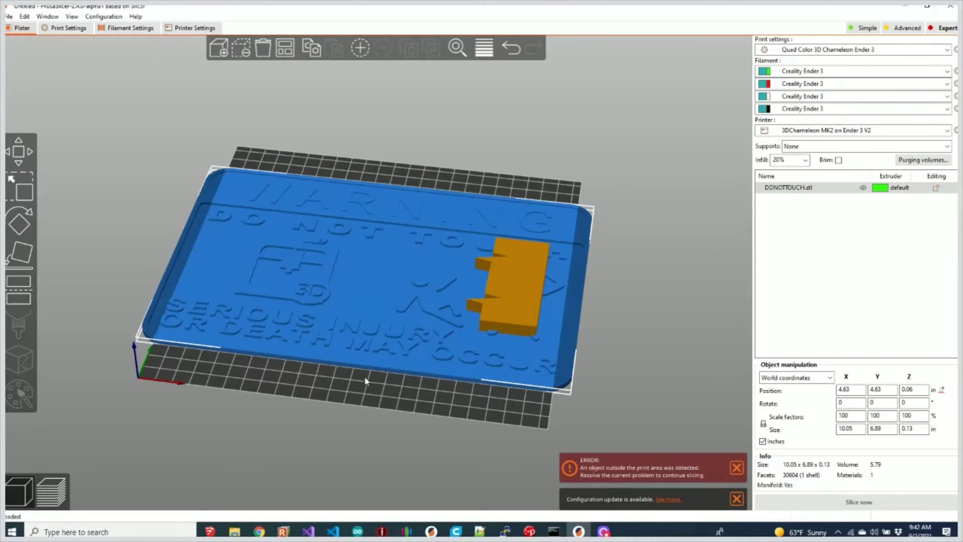
pyautogui.moveTo(364, 378); pyautogui.dragTo(337, 346)
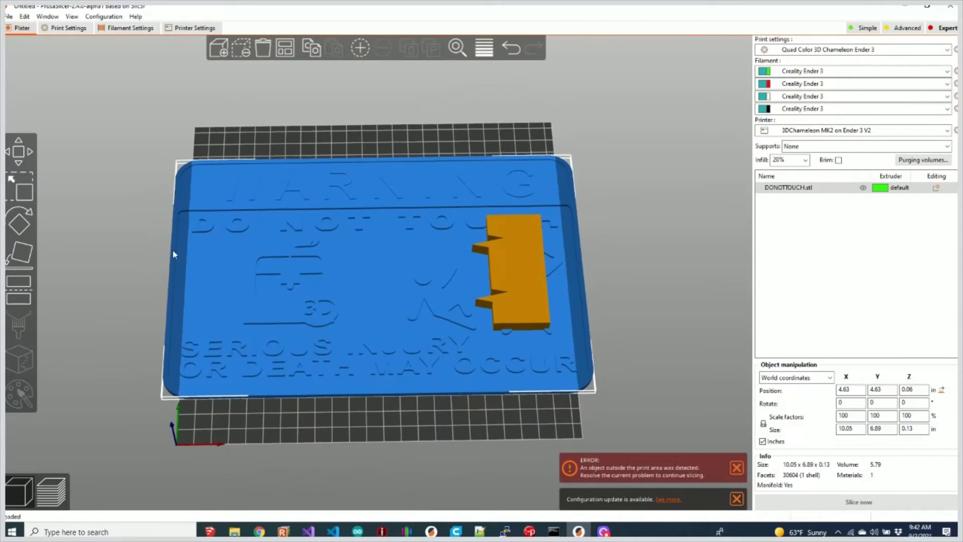
pyautogui.click(20, 188)
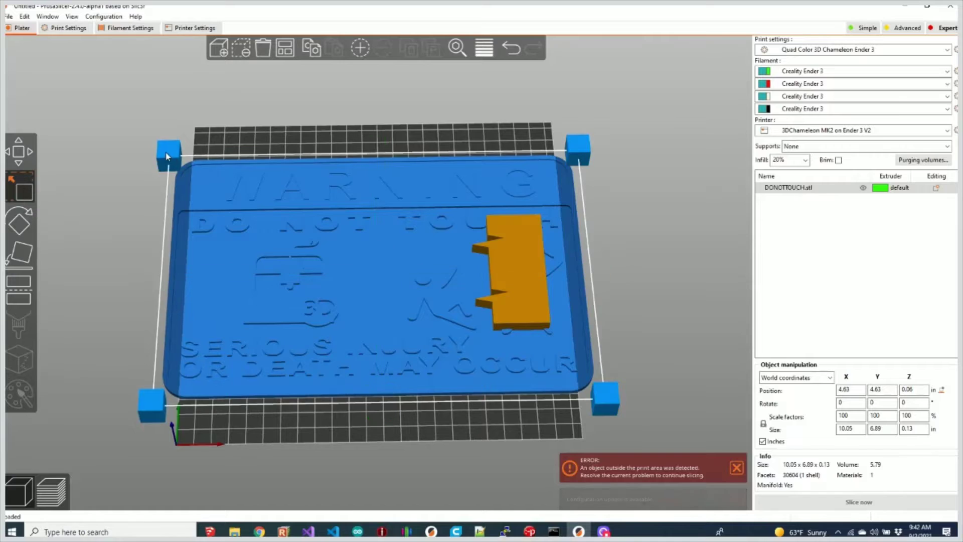
pyautogui.moveTo(167, 155); pyautogui.dragTo(207, 181)
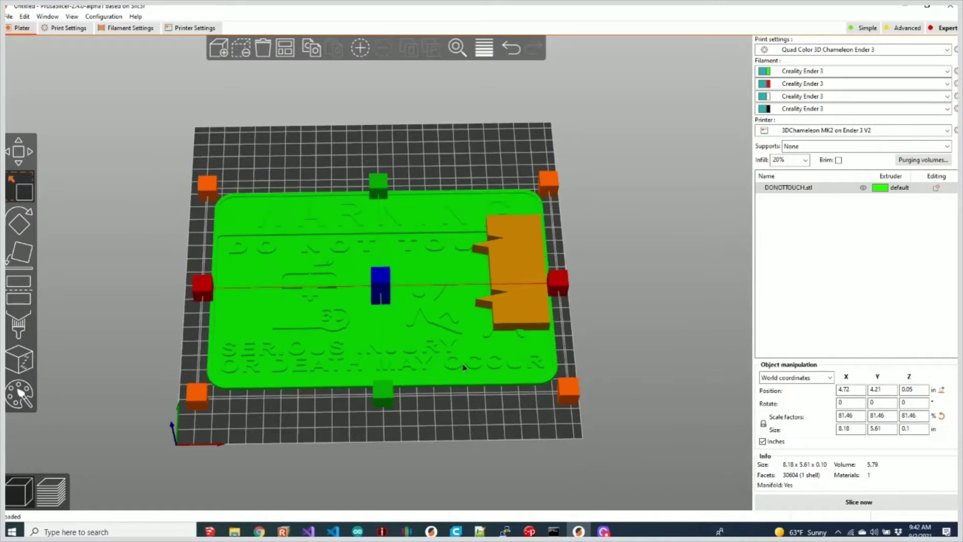
pyautogui.moveTo(463, 363); pyautogui.dragTo(466, 382)
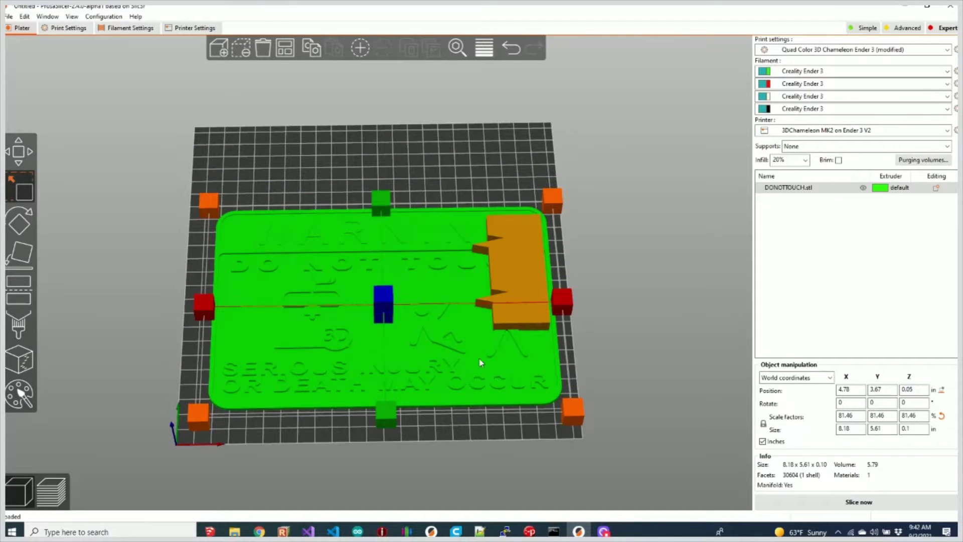
# - Place the small part above the sign, rotated 180° to lie horizontal
pyautogui.moveTo(503, 304); pyautogui.dragTo(377, 167)
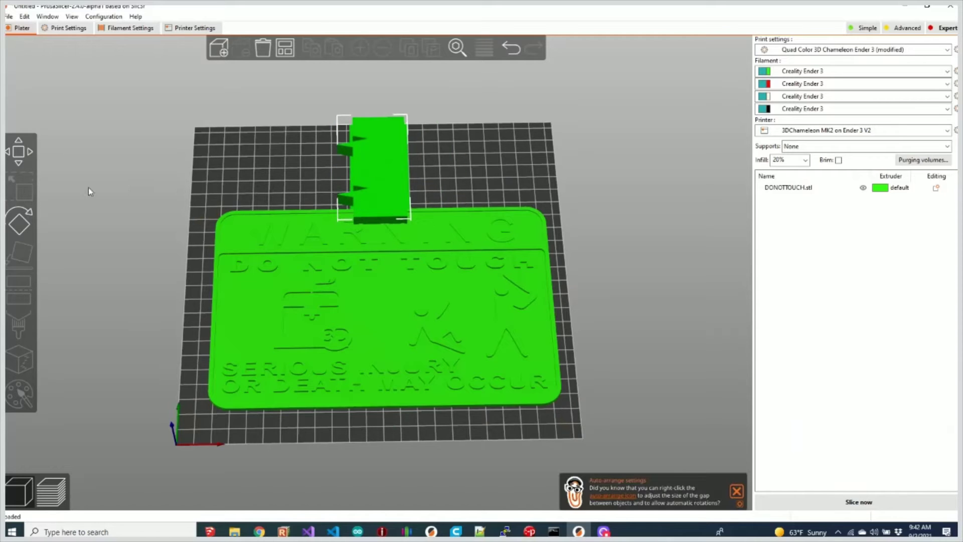
pyautogui.click(19, 225)
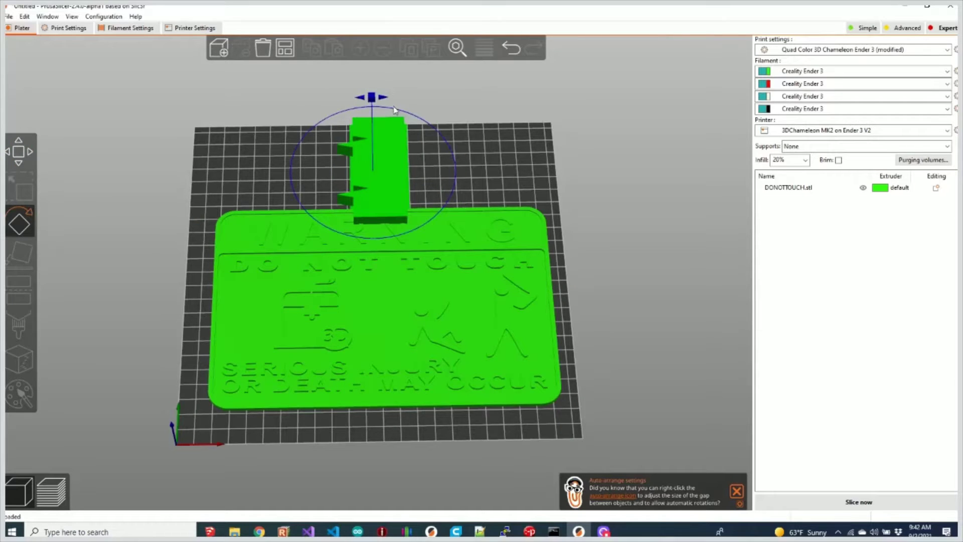
pyautogui.moveTo(370, 97); pyautogui.dragTo(346, 175)
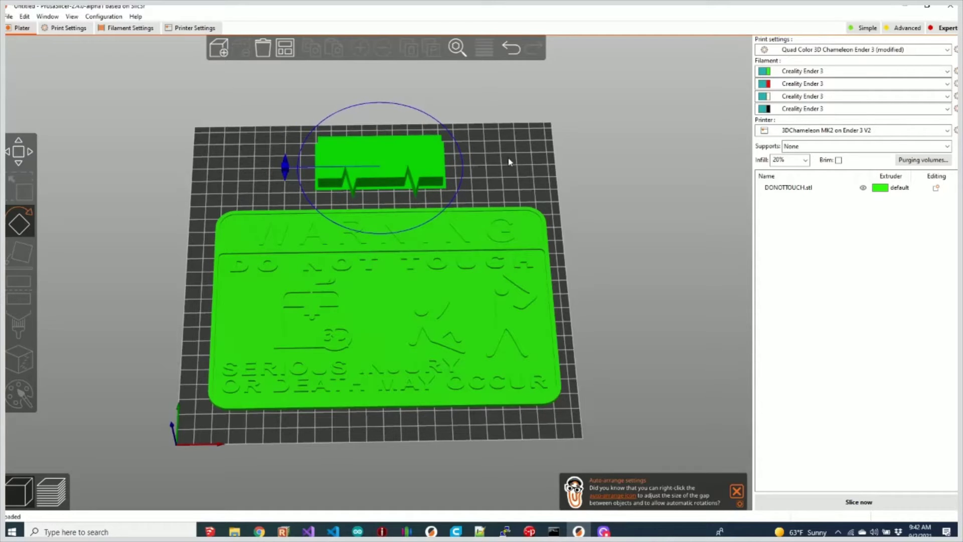
pyautogui.moveTo(509, 161); pyautogui.dragTo(507, 176)
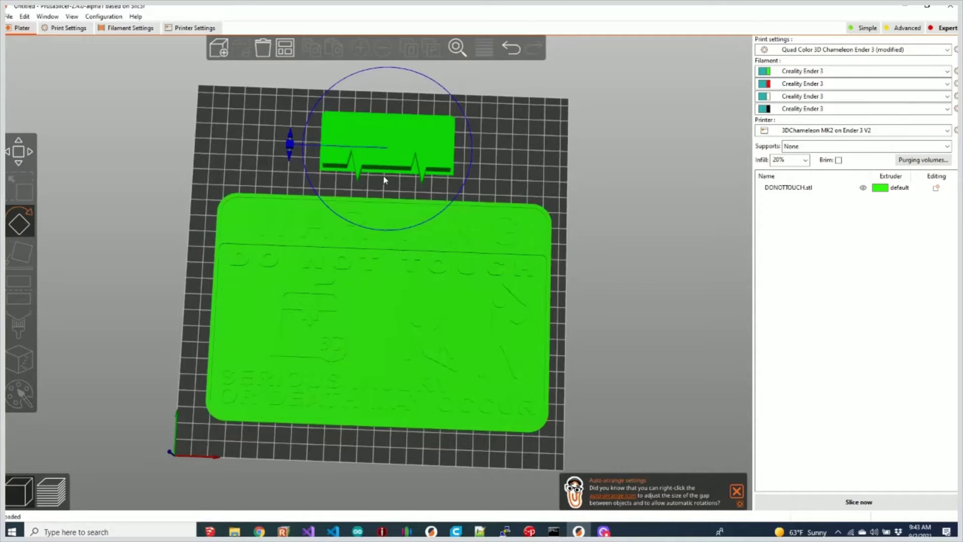
pyautogui.moveTo(453, 148); pyautogui.dragTo(533, 165)
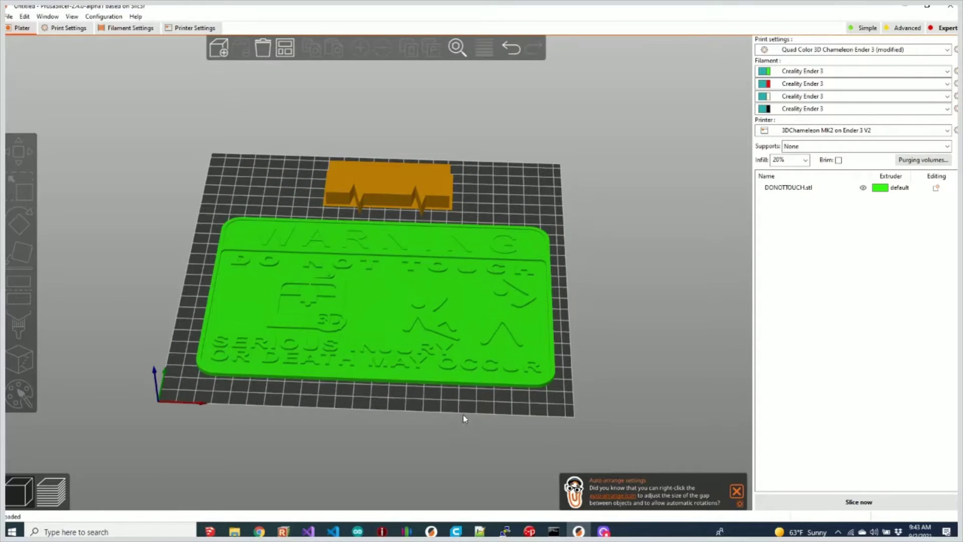
pyautogui.moveTo(464, 418); pyautogui.dragTo(490, 390)
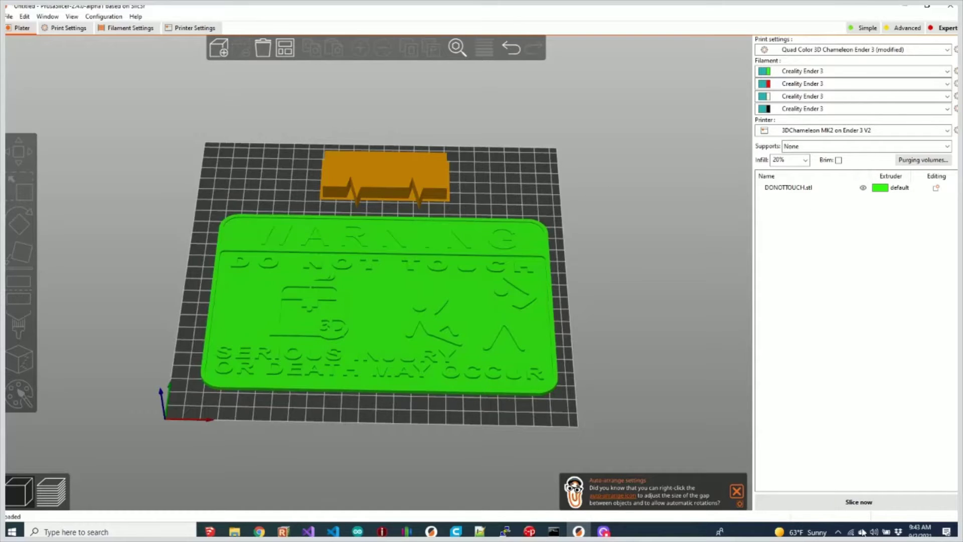
# - Slice the sign with an auto colour change of green lower and red upper layers, then return to the editor
pyautogui.click(859, 502)
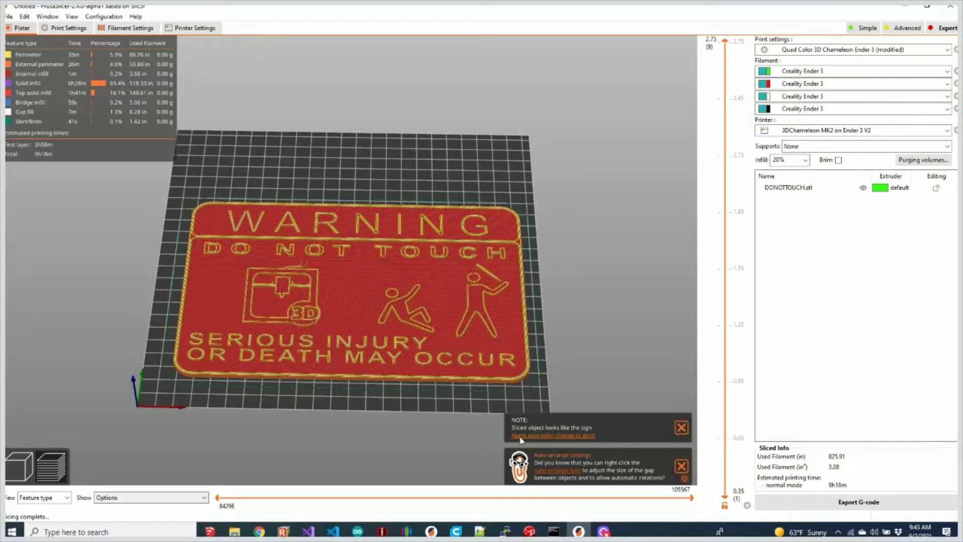
pyautogui.click(577, 436)
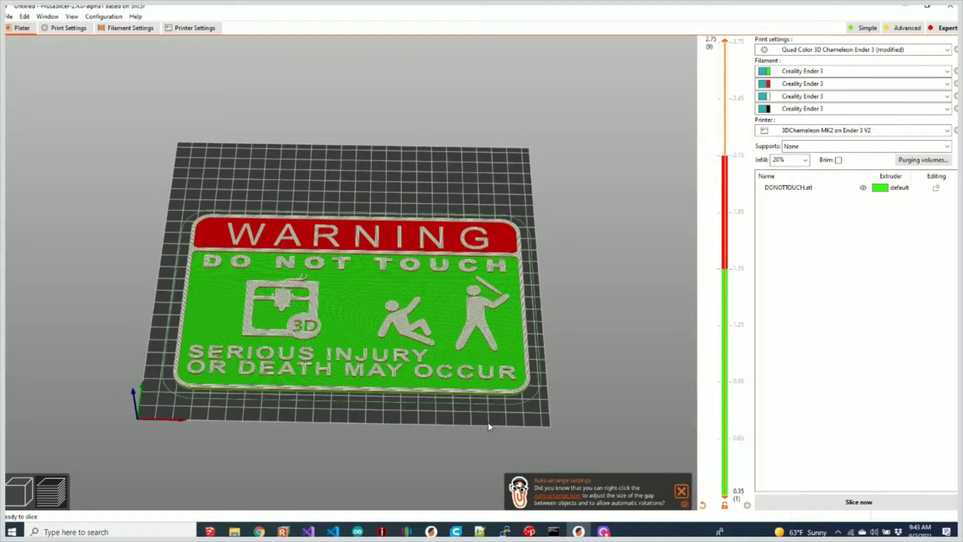
pyautogui.moveTo(497, 423)
pyautogui.mouseDown()
pyautogui.moveTo(452, 419)
pyautogui.moveTo(499, 423)
pyautogui.mouseUp()
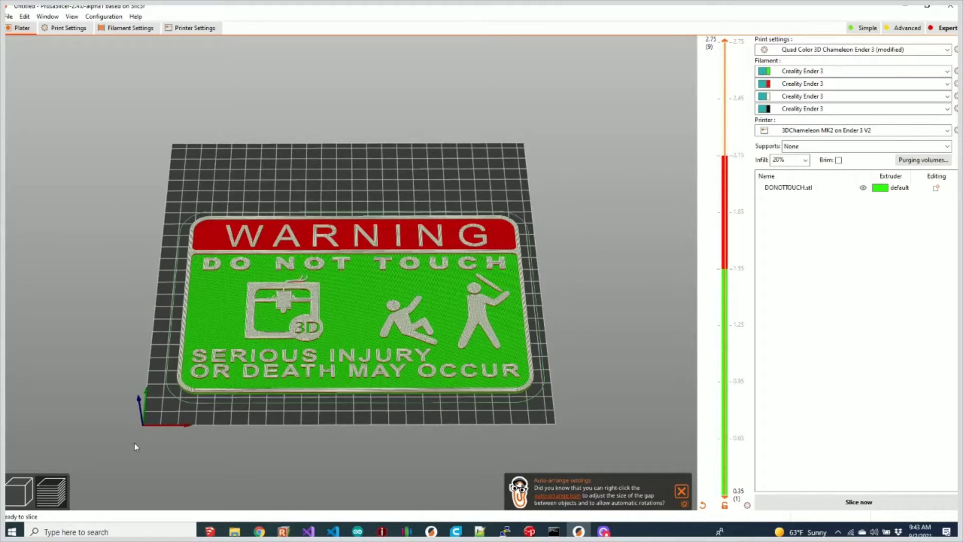
pyautogui.click(20, 492)
# - Reslice the sign and step the layer view to 1.55 then 2.15, revealing white WARNING letters
pyautogui.click(309, 351)
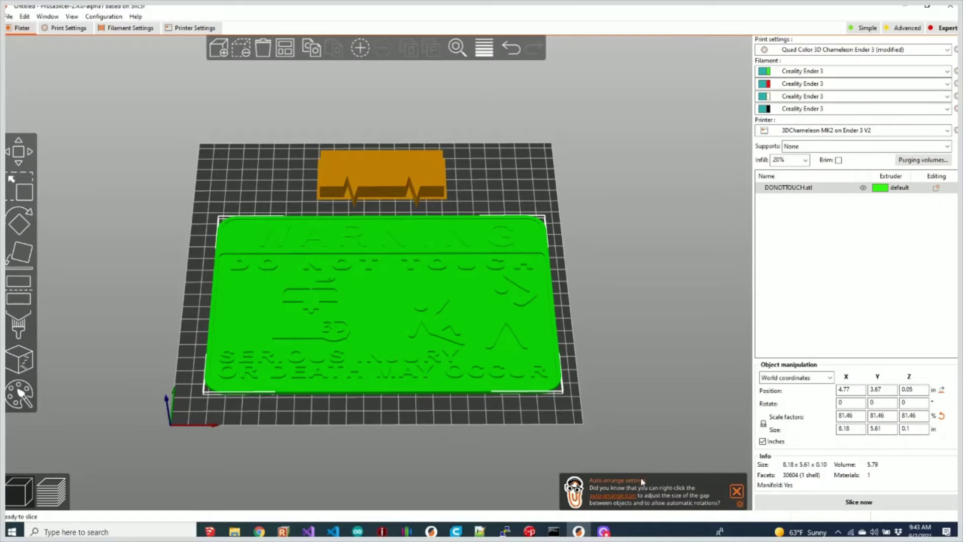
pyautogui.hotkey('ctrl', 'r')
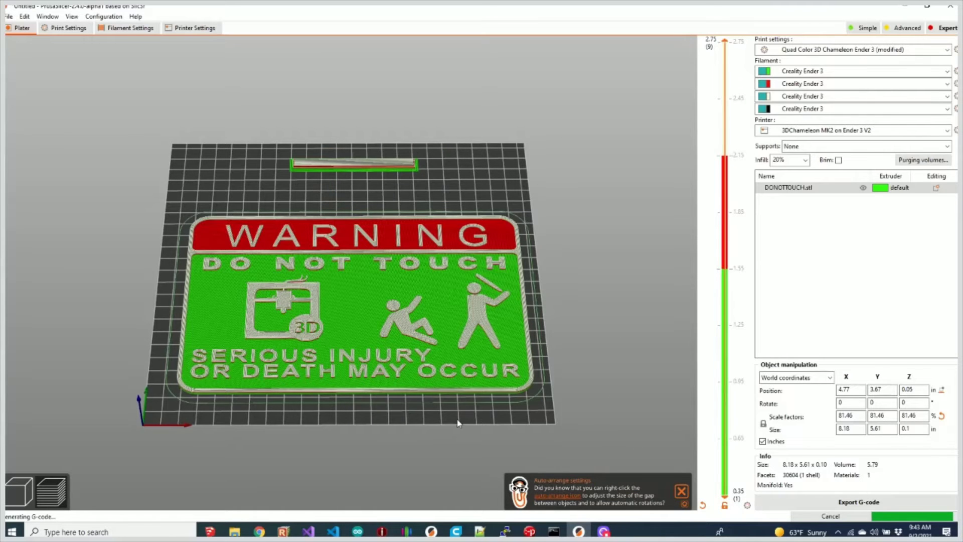
pyautogui.moveTo(458, 423); pyautogui.dragTo(460, 436)
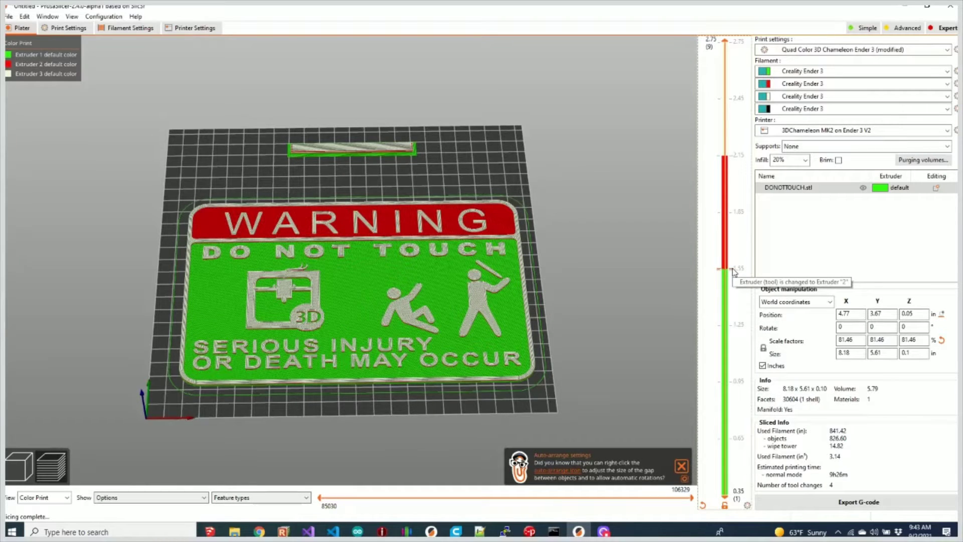
pyautogui.click(732, 271)
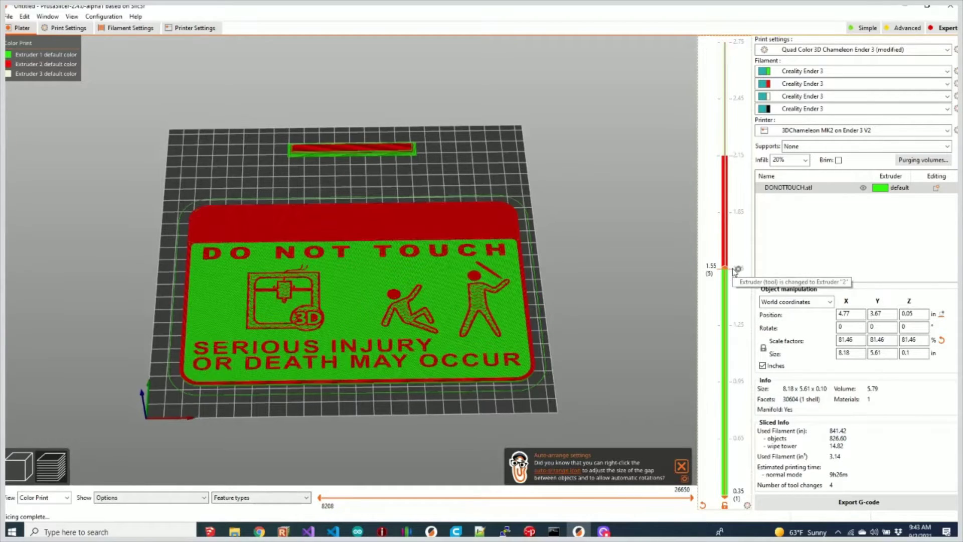
pyautogui.moveTo(731, 273); pyautogui.dragTo(733, 159)
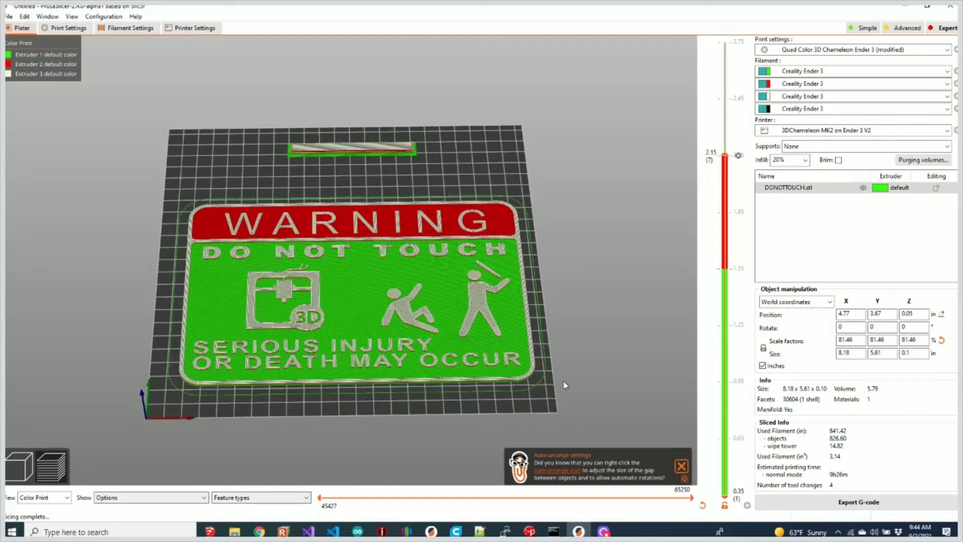
# - Inspect the green, red and white sliced sign from side, edge-on and top-down angles
pyautogui.moveTo(556, 390); pyautogui.dragTo(479, 351)
pyautogui.scroll(5, 479, 351)
pyautogui.moveTo(516, 413); pyautogui.dragTo(513, 413)
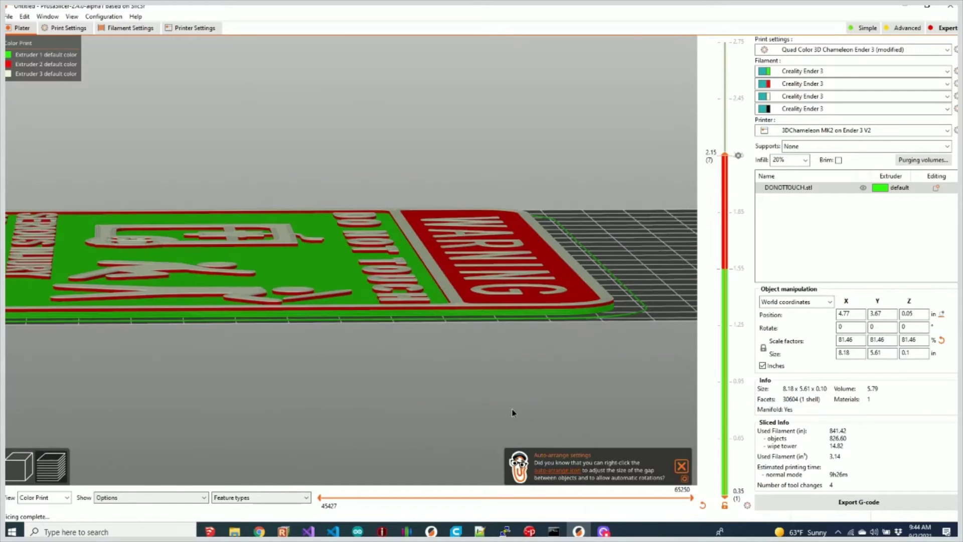
pyautogui.scroll(5, 518, 330)
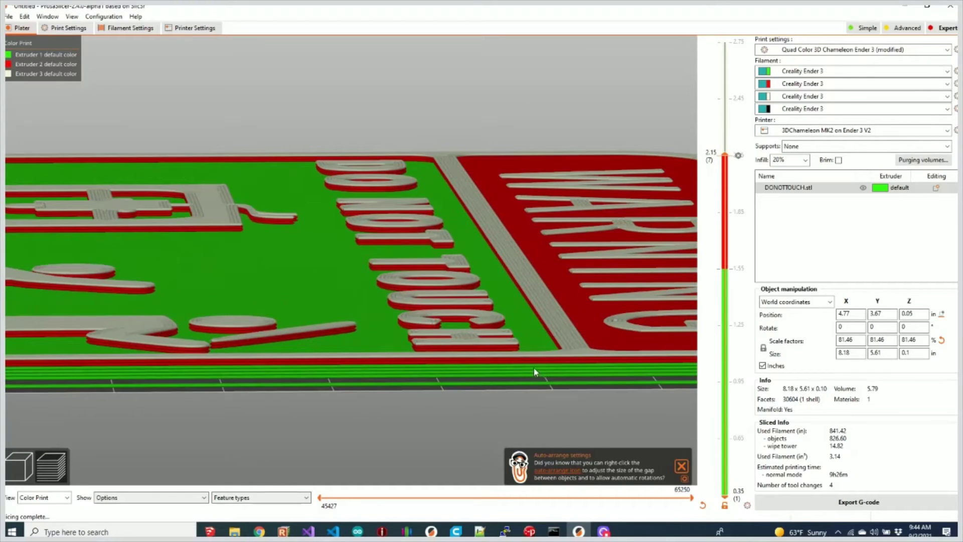
pyautogui.moveTo(551, 347); pyautogui.dragTo(432, 392)
pyautogui.scroll(5, 432, 391)
pyautogui.scroll(-8, 497, 374)
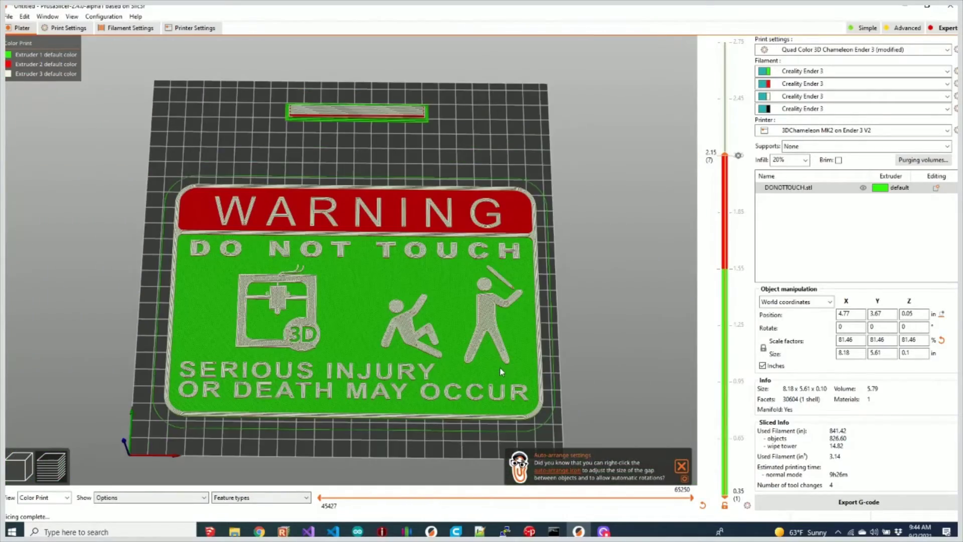
pyautogui.moveTo(499, 366); pyautogui.dragTo(493, 440)
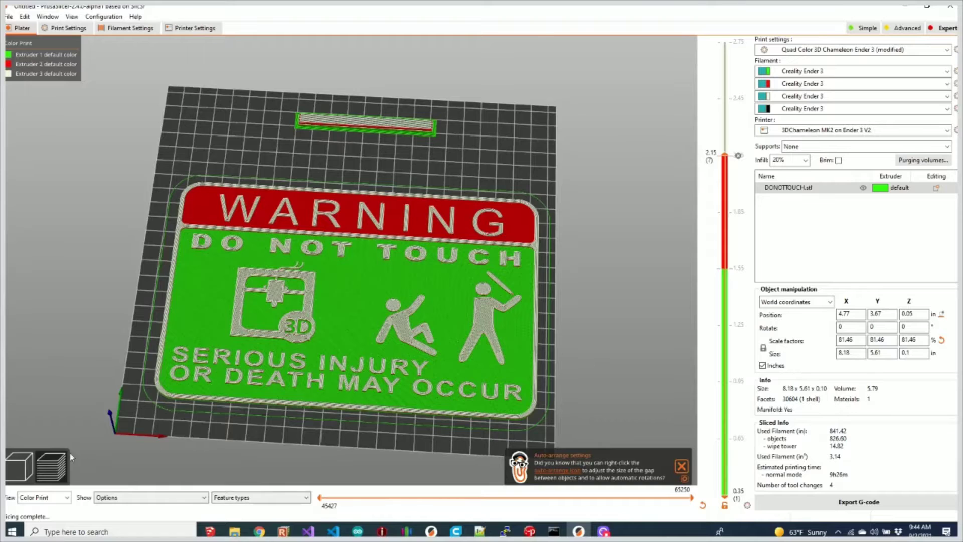
# - Return to the 3D editor, dismiss the auto-arrange tip, and start multimaterial painting with Extruders 1 and 2
pyautogui.click(19, 466)
pyautogui.moveTo(389, 448); pyautogui.dragTo(394, 445)
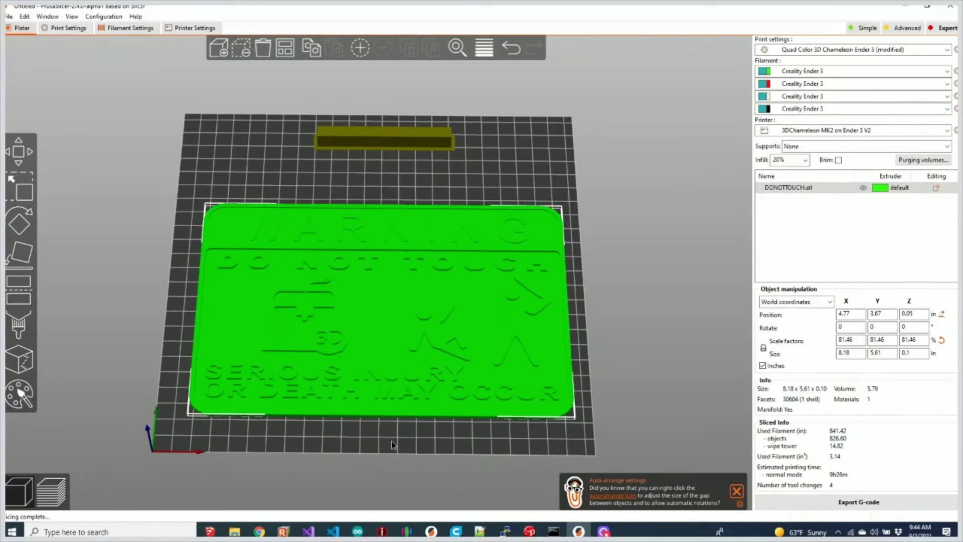
pyautogui.click(737, 492)
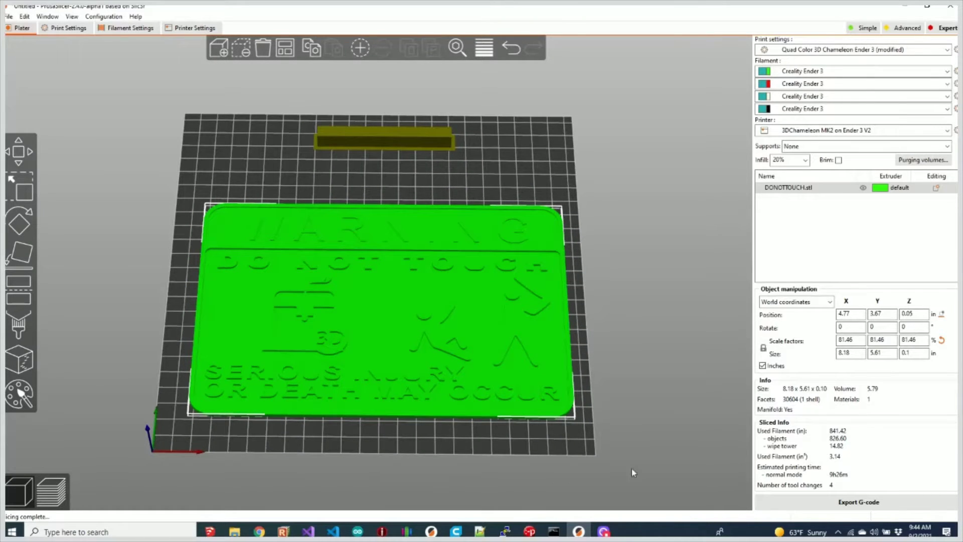
pyautogui.moveTo(496, 426)
pyautogui.mouseDown()
pyautogui.moveTo(491, 436)
pyautogui.moveTo(503, 444)
pyautogui.mouseUp()
pyautogui.scroll(4, 495, 362)
pyautogui.scroll(-3, 494, 365)
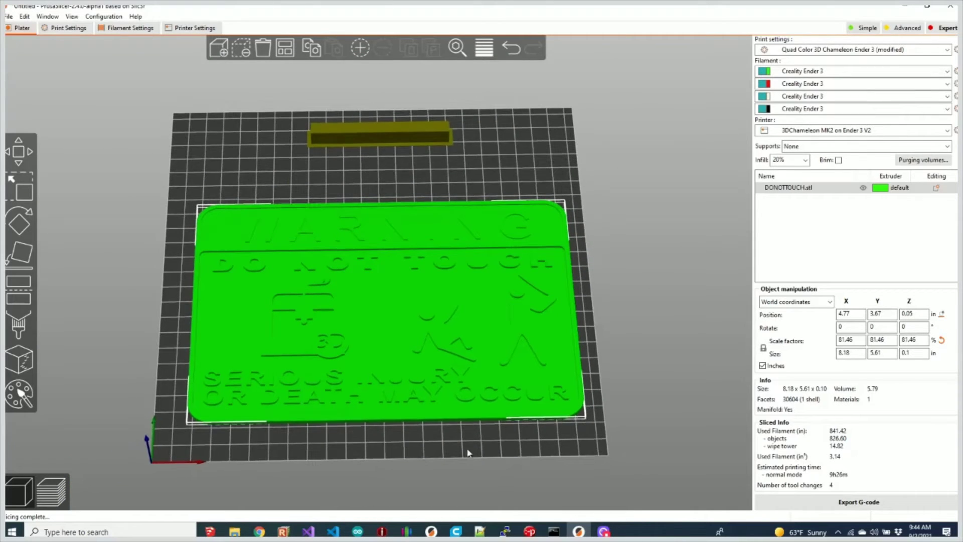
pyautogui.click(20, 395)
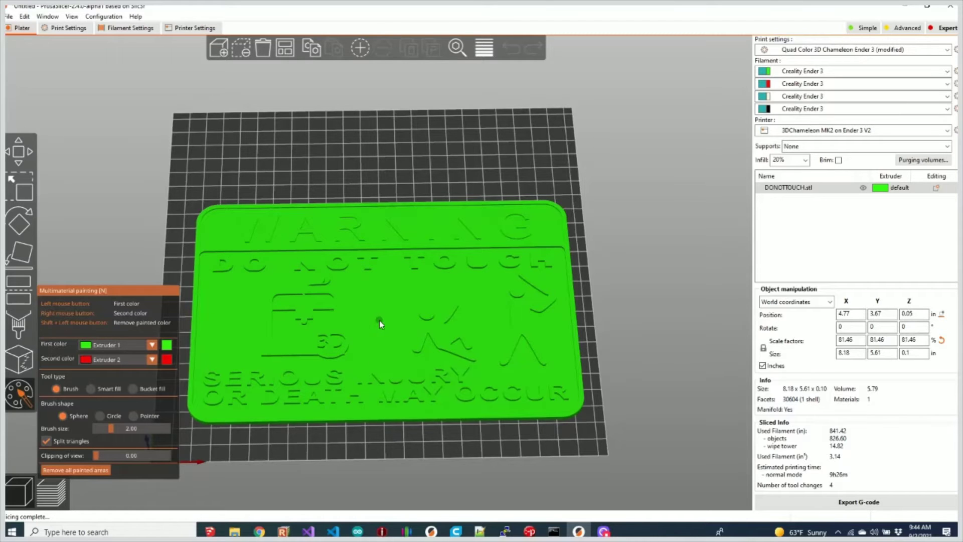
pyautogui.moveTo(429, 427); pyautogui.dragTo(423, 450)
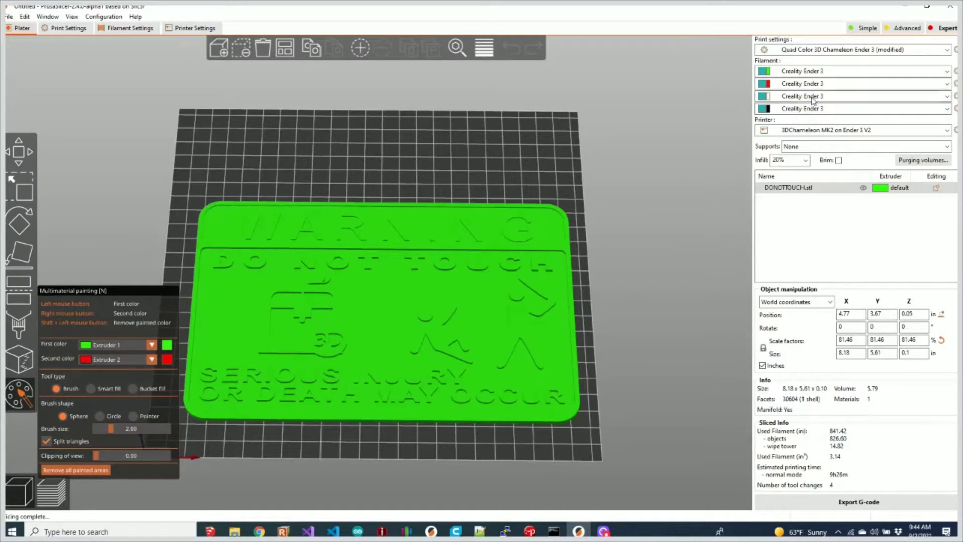
# - Exit painting and assign the sign to Extruder 3 through its Change extruder menu
pyautogui.click(23, 152)
pyautogui.rightClick(485, 273)
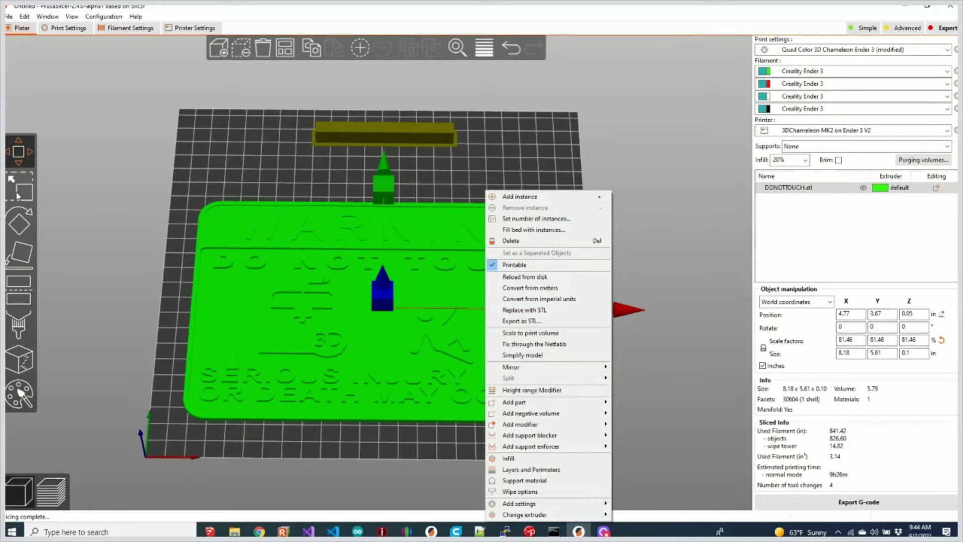
pyautogui.click(149, 177)
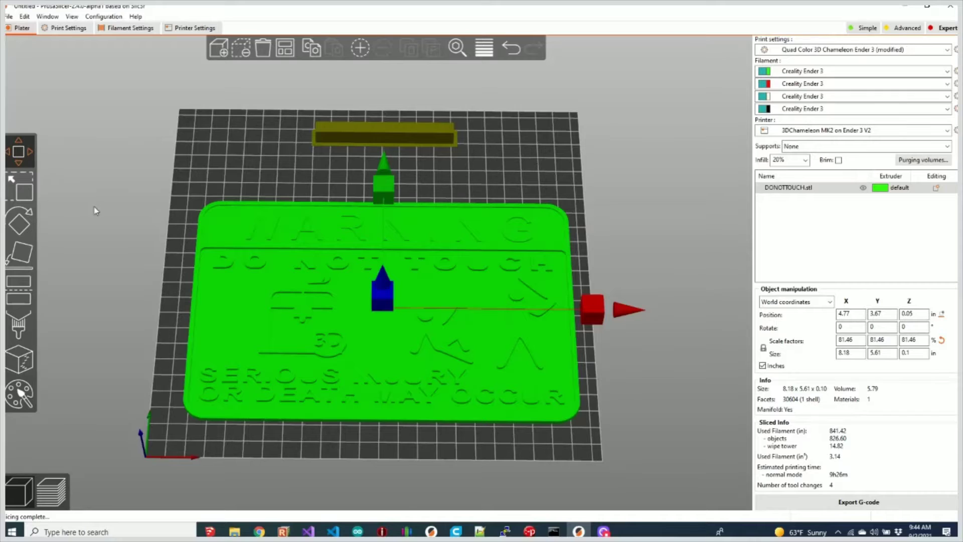
pyautogui.rightClick(282, 229)
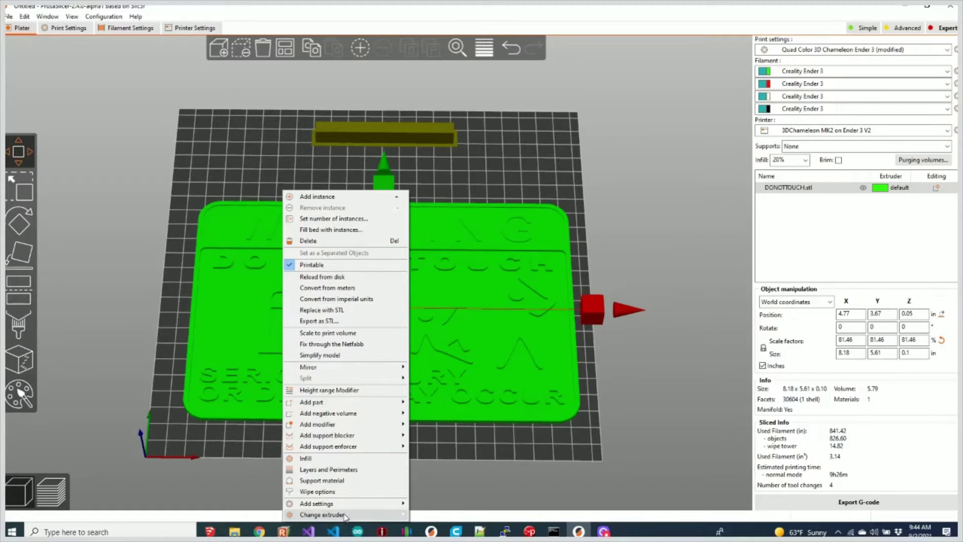
pyautogui.moveTo(344, 515)
pyautogui.click(450, 505)
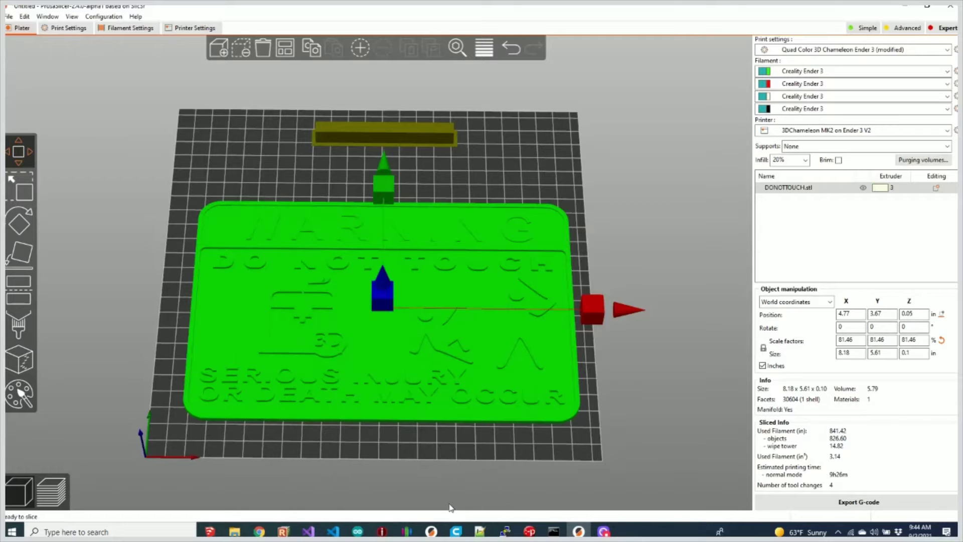
pyautogui.click(533, 437)
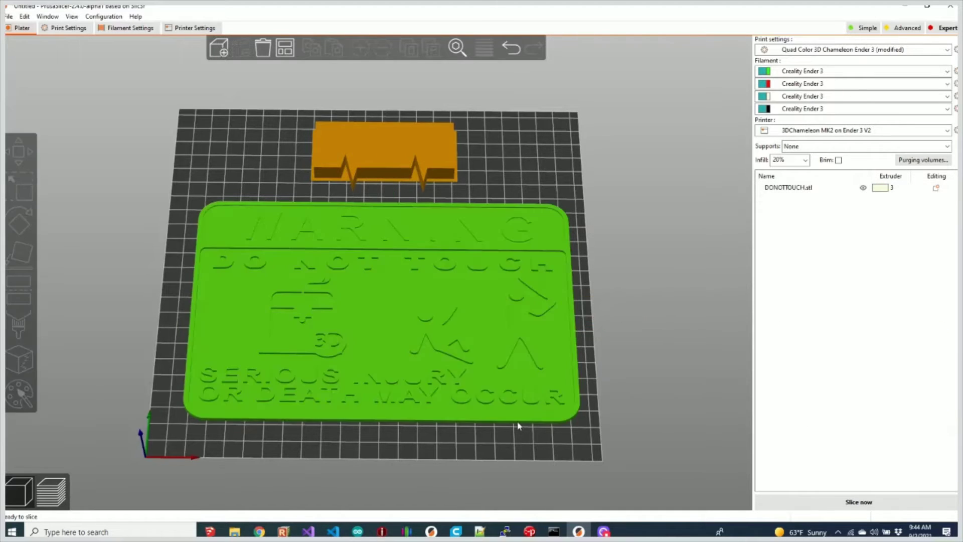
pyautogui.moveTo(346, 481); pyautogui.dragTo(416, 467)
# - Set filament 3's colour to white
pyautogui.click(768, 98)
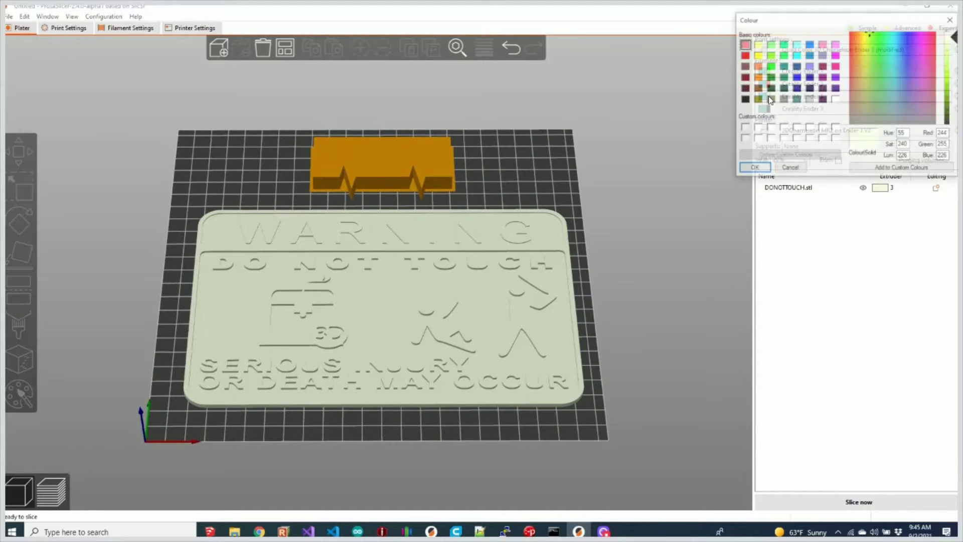
pyautogui.click(836, 99)
pyautogui.click(754, 168)
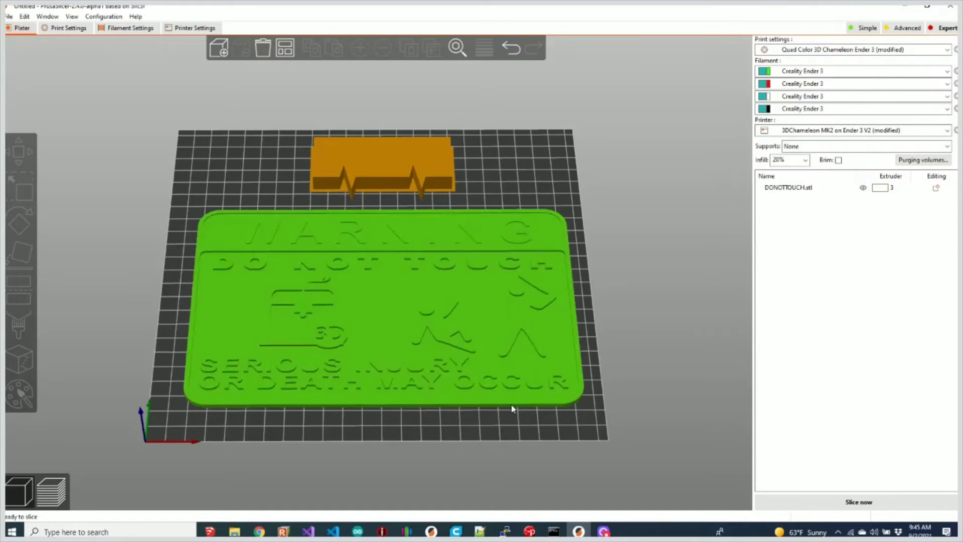
# - Select the sign, start multimaterial painting again, and make black Extruder 4 the first colour
pyautogui.moveTo(523, 408)
pyautogui.mouseDown()
pyautogui.moveTo(538, 429)
pyautogui.moveTo(520, 413)
pyautogui.mouseUp()
pyautogui.scroll(5, 520, 414)
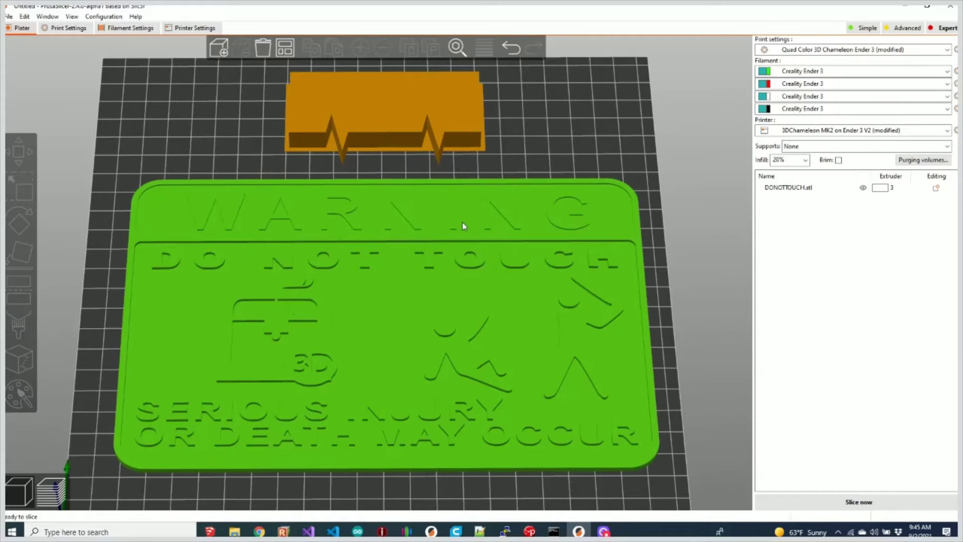
pyautogui.moveTo(554, 494); pyautogui.dragTo(301, 451)
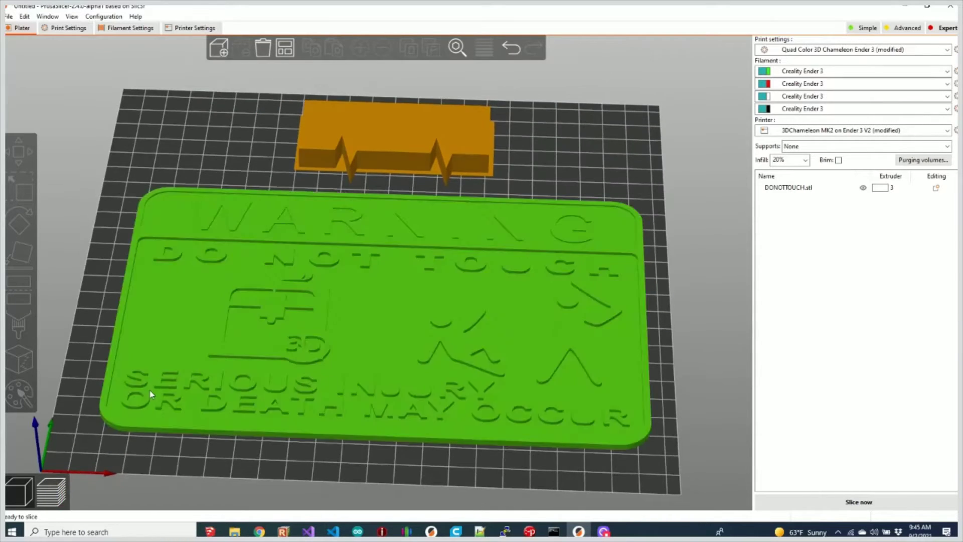
pyautogui.moveTo(100, 417); pyautogui.dragTo(115, 401)
pyautogui.click(405, 267)
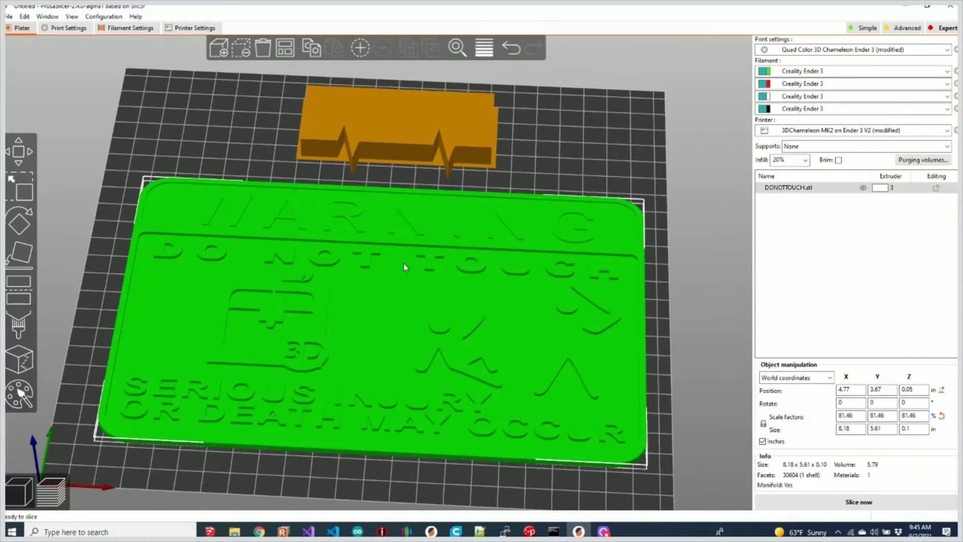
pyautogui.click(20, 394)
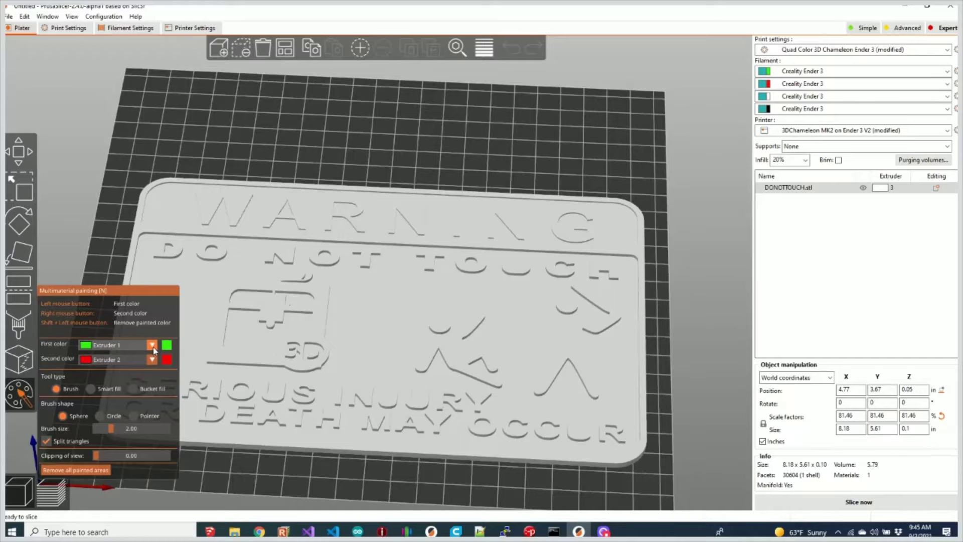
pyautogui.click(152, 345)
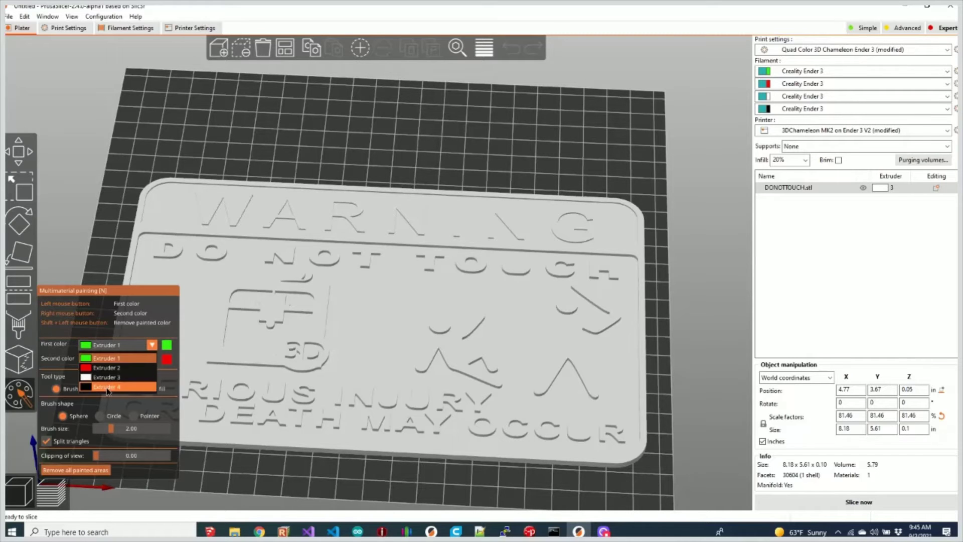
pyautogui.click(109, 389)
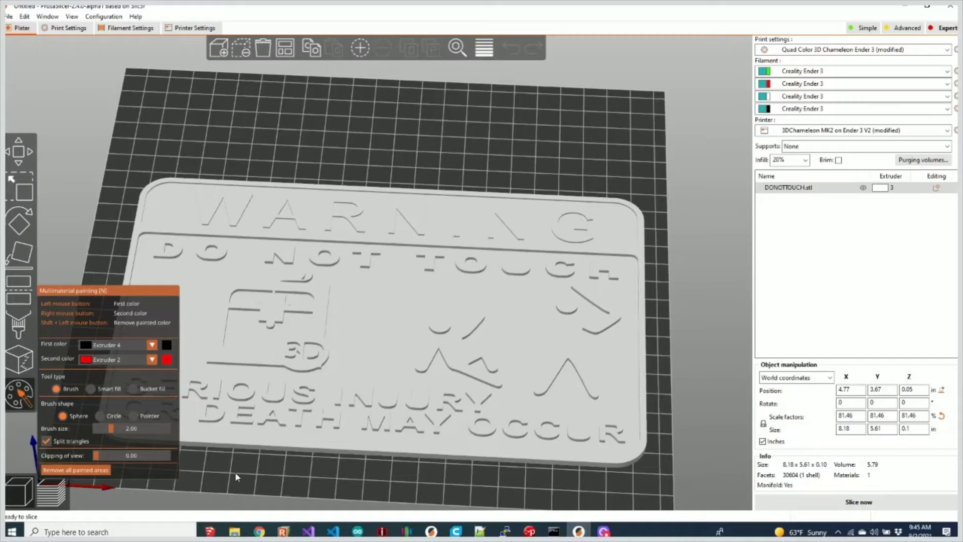
# - With smart fill, fill the WARNING strip red and paint the sign's rim black
pyautogui.click(91, 389)
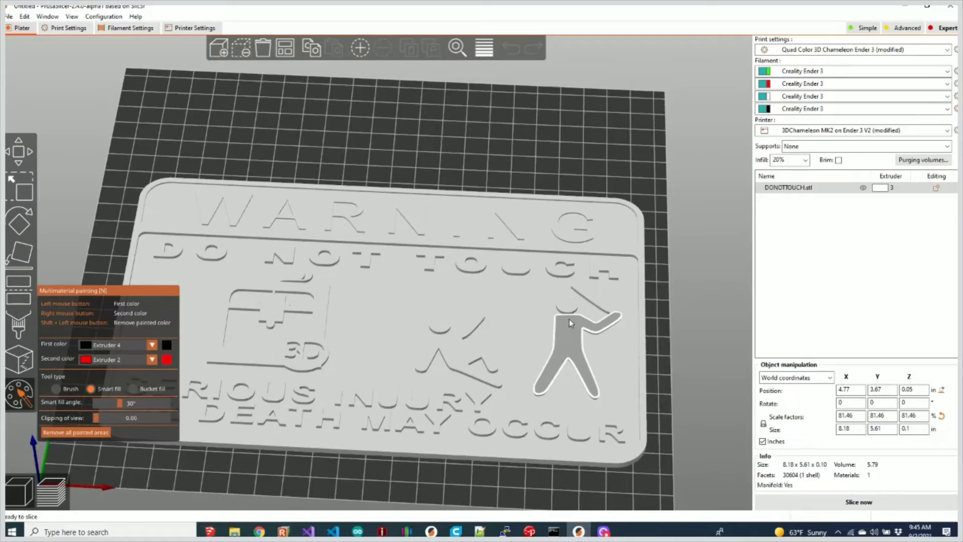
pyautogui.rightClick(169, 210)
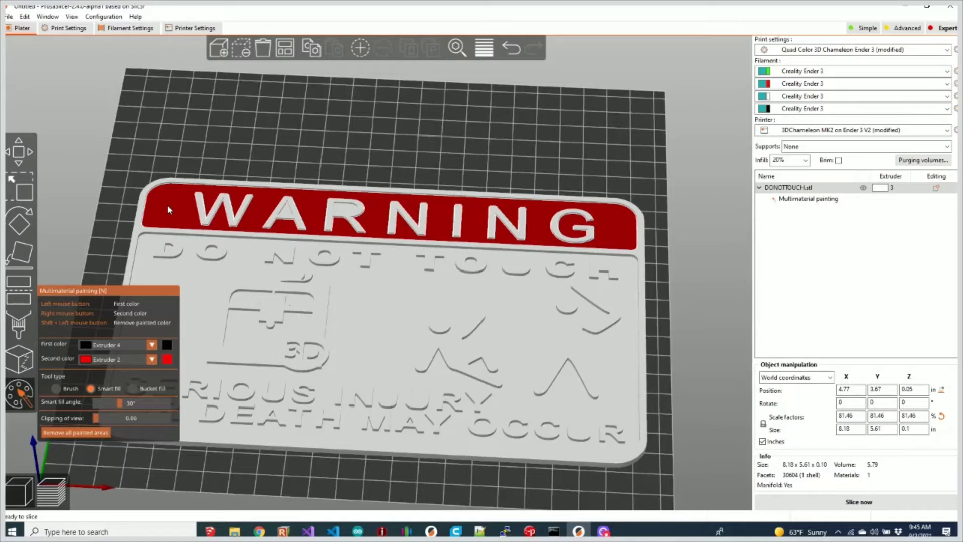
pyautogui.click(139, 234)
# - Paint the seven letters of WARNING black
pyautogui.click(241, 213)
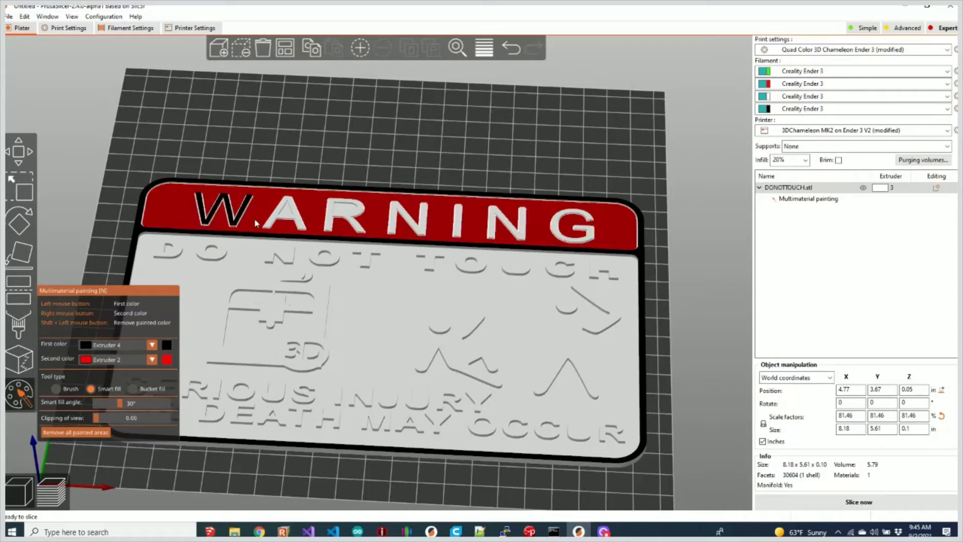
pyautogui.click(287, 214)
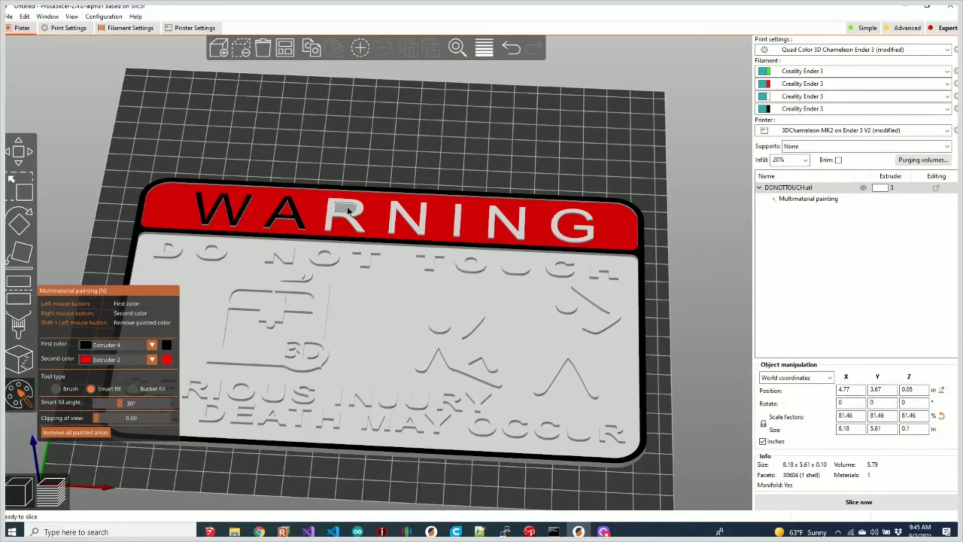
pyautogui.click(330, 219)
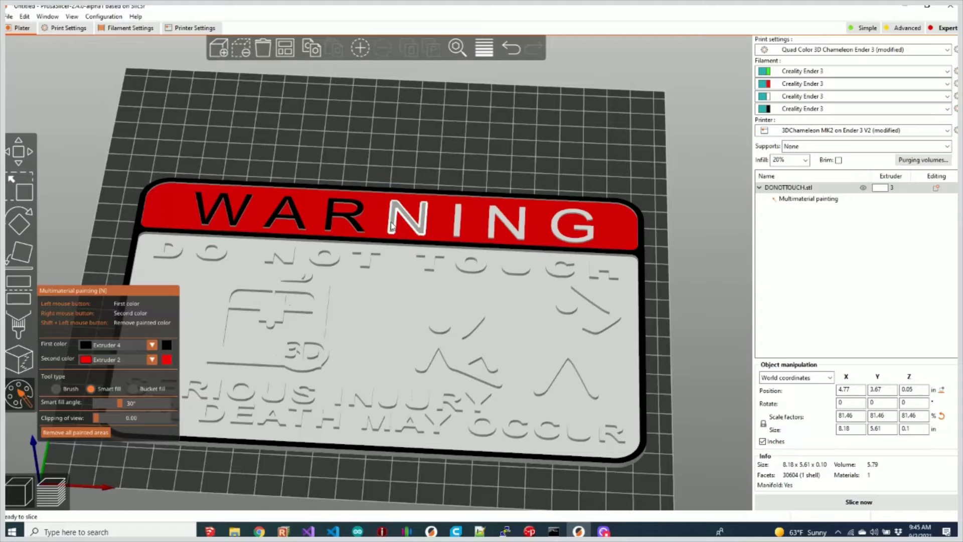
pyautogui.click(399, 227)
pyautogui.click(457, 224)
pyautogui.click(510, 227)
pyautogui.click(554, 232)
# - Paint the DO NOT TOUCH letters and the bat-holding figure black
pyautogui.click(176, 252)
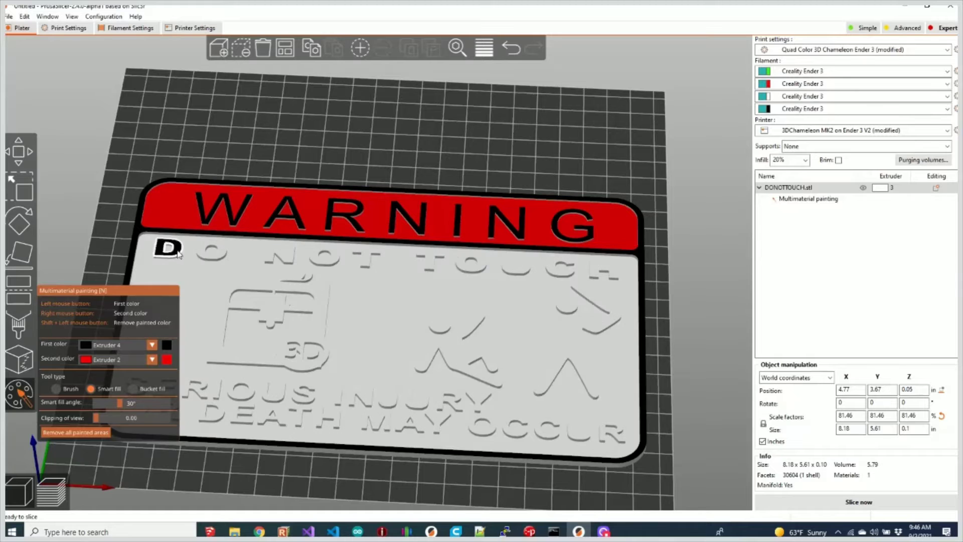
pyautogui.click(212, 252)
pyautogui.click(291, 262)
pyautogui.click(326, 257)
pyautogui.click(366, 258)
pyautogui.click(436, 262)
pyautogui.click(471, 263)
pyautogui.click(508, 266)
pyautogui.click(557, 271)
pyautogui.click(596, 274)
pyautogui.click(570, 306)
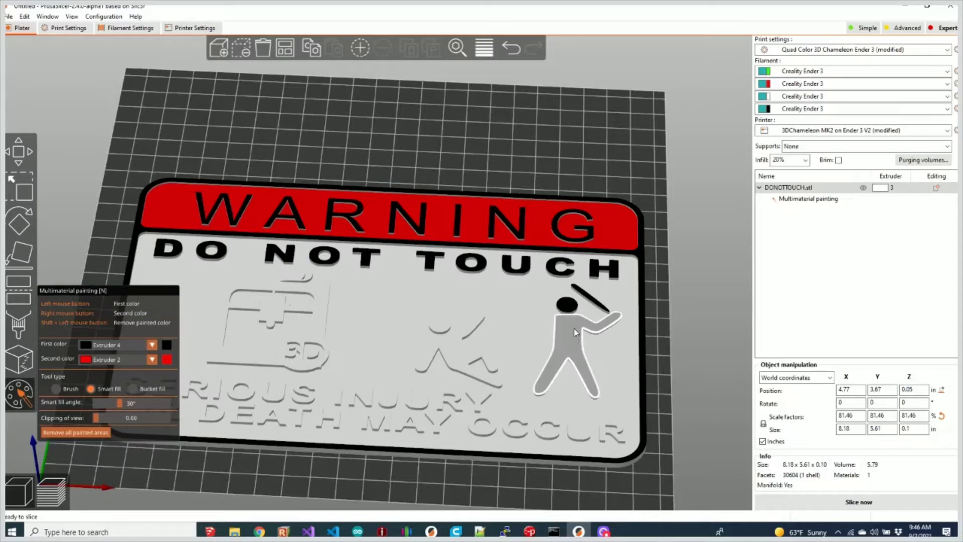
# - Paint the falling-person figure and the printer icon with its 3D badge black
pyautogui.click(457, 360)
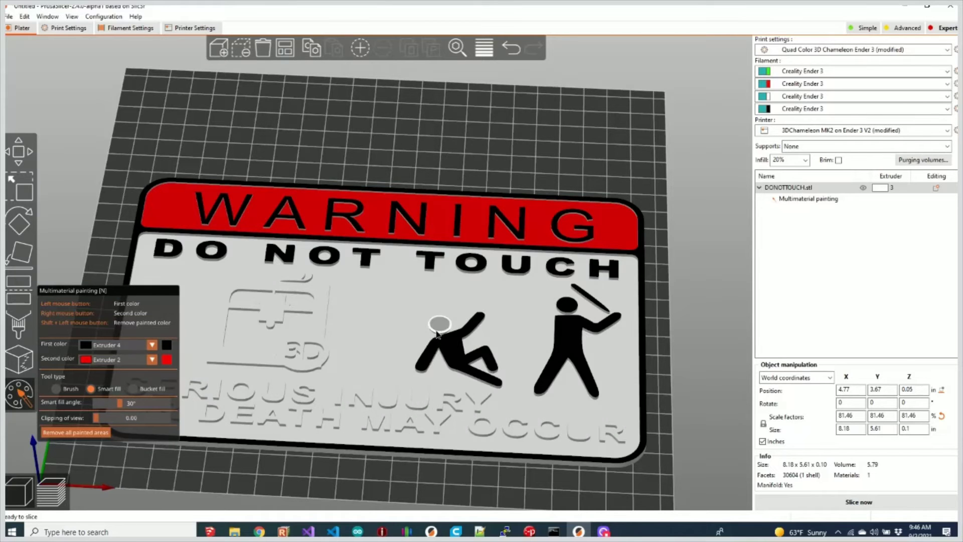
pyautogui.scroll(3, 386, 286)
pyautogui.scroll(4, 460, 266)
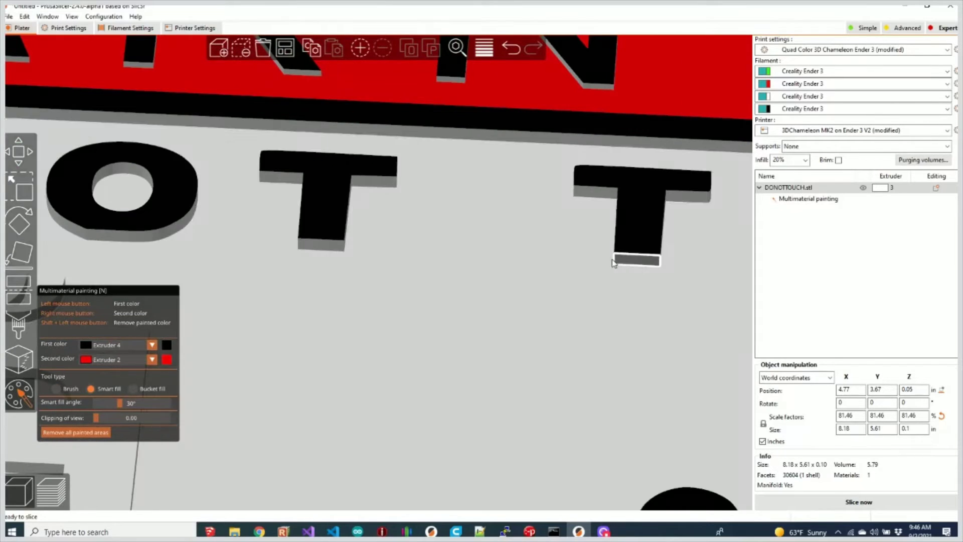
pyautogui.scroll(-6, 622, 260)
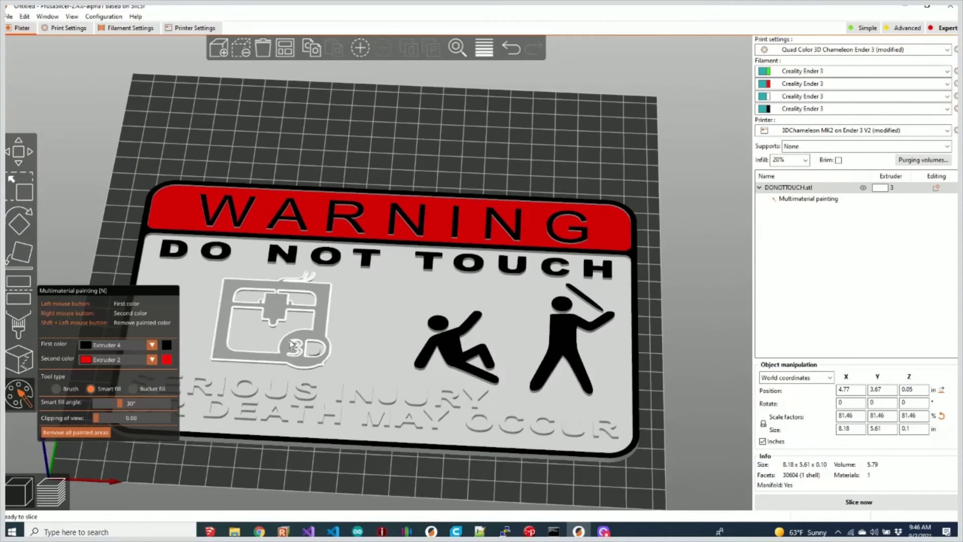
pyautogui.click(238, 336)
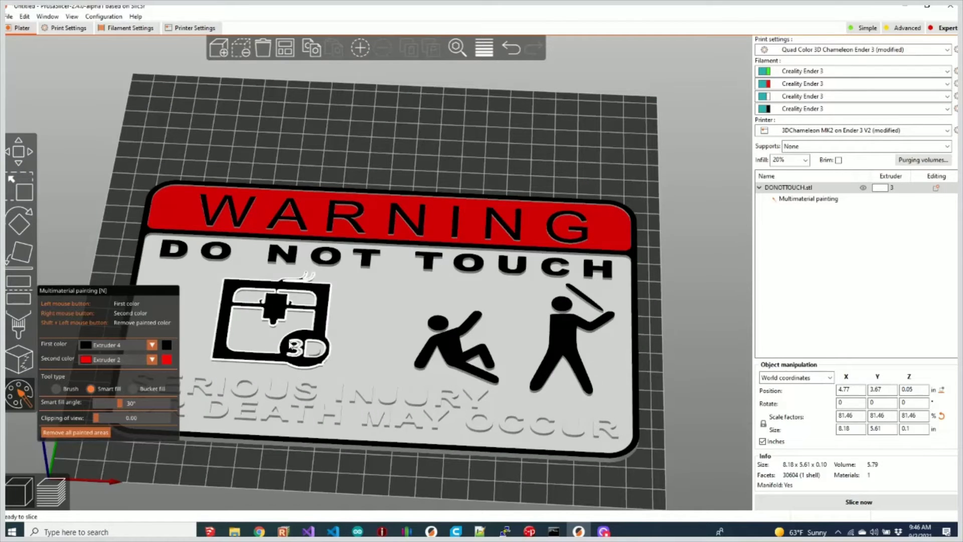
# - Paint OCCUR and RY black, undoing the mis-painted A of MAY
pyautogui.scroll(-4, 306, 354)
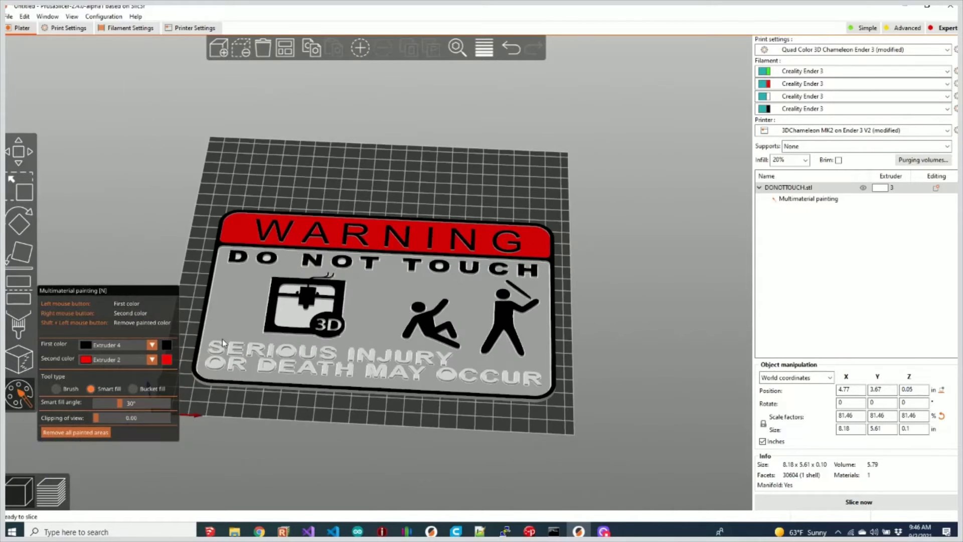
pyautogui.scroll(3, 171, 379)
pyautogui.scroll(-2, 494, 417)
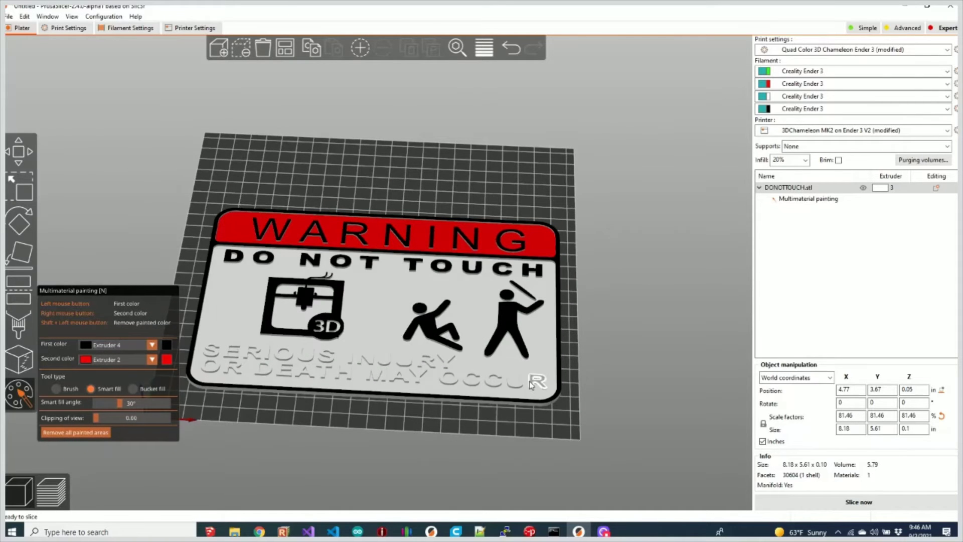
pyautogui.moveTo(532, 385)
pyautogui.mouseDown()
pyautogui.moveTo(474, 386)
pyautogui.moveTo(431, 361)
pyautogui.mouseUp()
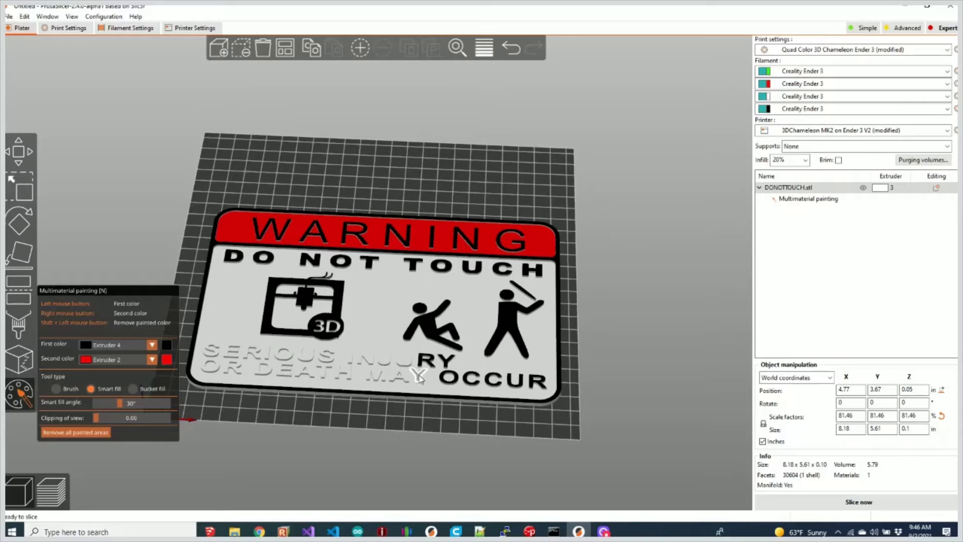
pyautogui.click(406, 380)
pyautogui.hotkey('ctrl', 'z')
# - Paint the remaining INJURY, MAY, SERIOUS and OR DEATH letters black
pyautogui.click(405, 359)
pyautogui.click(399, 375)
pyautogui.click(377, 374)
pyautogui.click(386, 364)
pyautogui.moveTo(387, 366)
pyautogui.mouseDown()
pyautogui.moveTo(350, 360)
pyautogui.moveTo(324, 376)
pyautogui.moveTo(221, 372)
pyautogui.moveTo(230, 356)
pyautogui.moveTo(303, 360)
pyautogui.mouseUp()
pyautogui.click(324, 360)
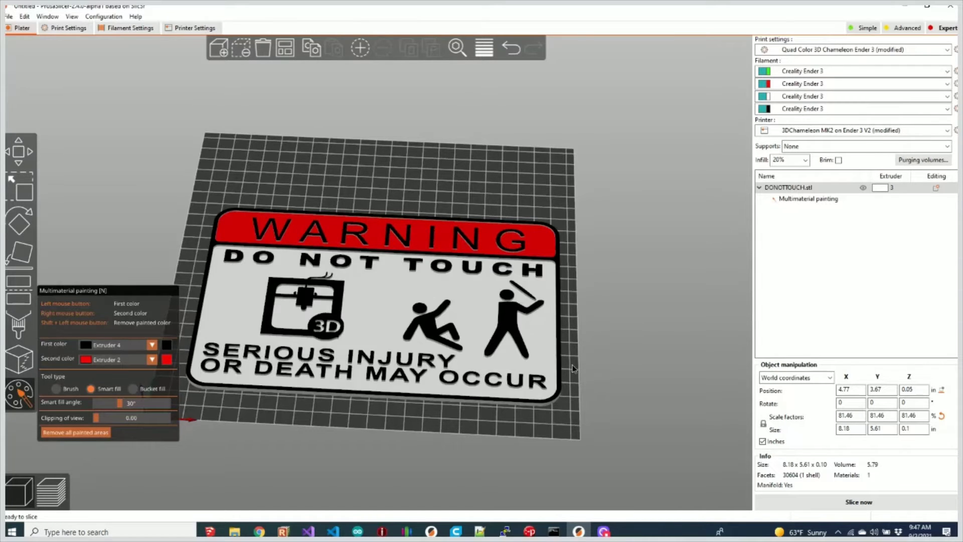
pyautogui.moveTo(575, 371)
pyautogui.mouseDown()
pyautogui.moveTo(574, 396)
pyautogui.moveTo(575, 350)
pyautogui.moveTo(574, 380)
pyautogui.mouseUp()
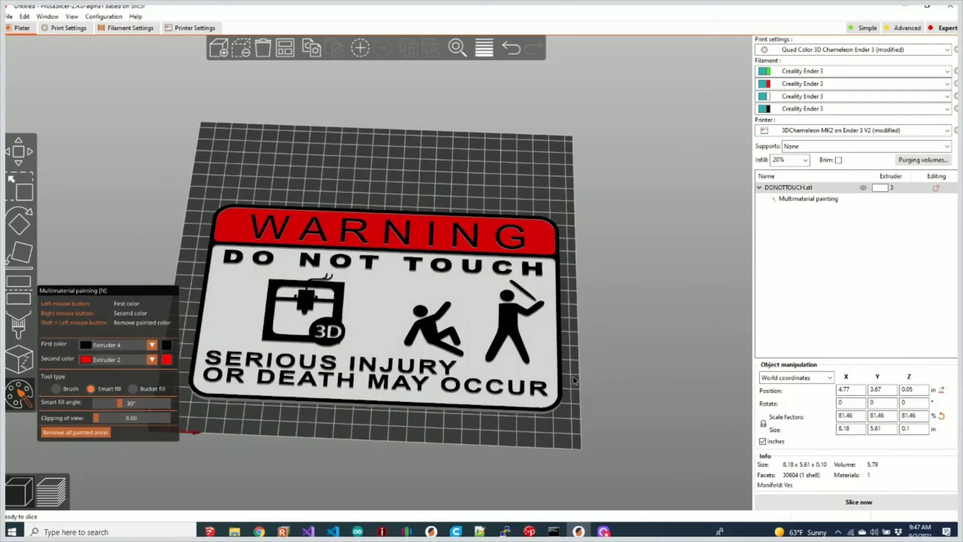
pyautogui.scroll(5, 377, 371)
# - Slice the painted sign, previewing 9h32m with 14 tool changes
pyautogui.hotkey('ctrl', 'r')
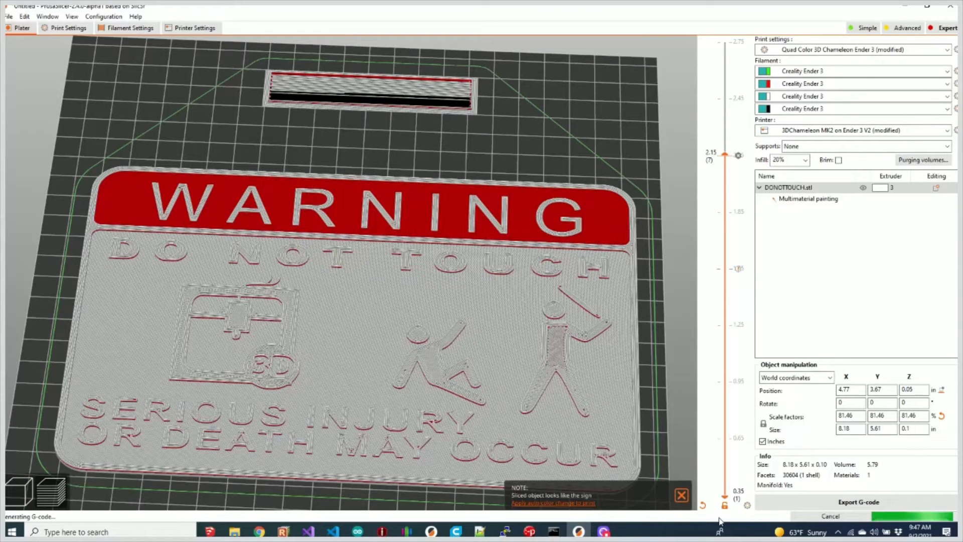
pyautogui.click(679, 494)
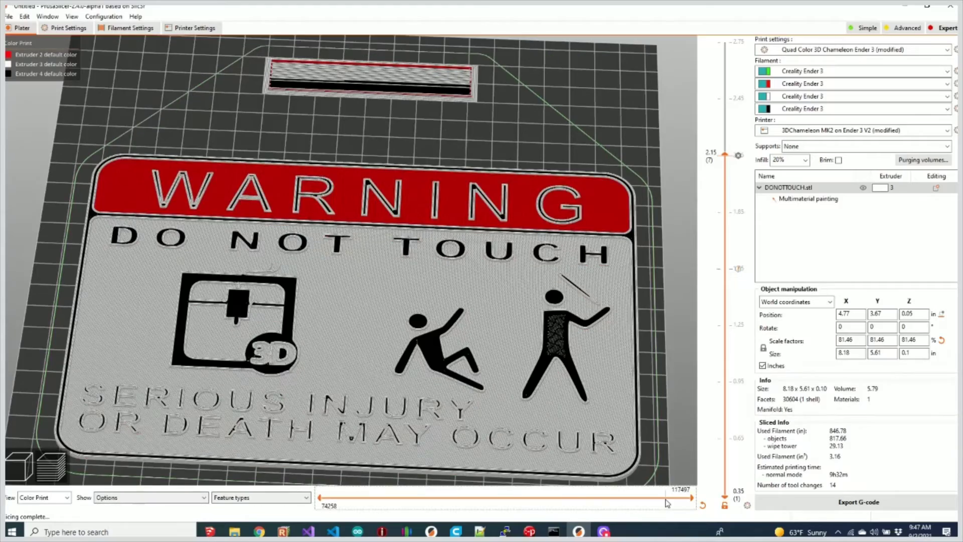
pyautogui.moveTo(649, 475)
pyautogui.mouseDown()
pyautogui.moveTo(641, 459)
pyautogui.moveTo(644, 468)
pyautogui.mouseUp()
# - Zoom in and raise the layer slider to 2.45 to inspect the top layers
pyautogui.scroll(10, 592, 318)
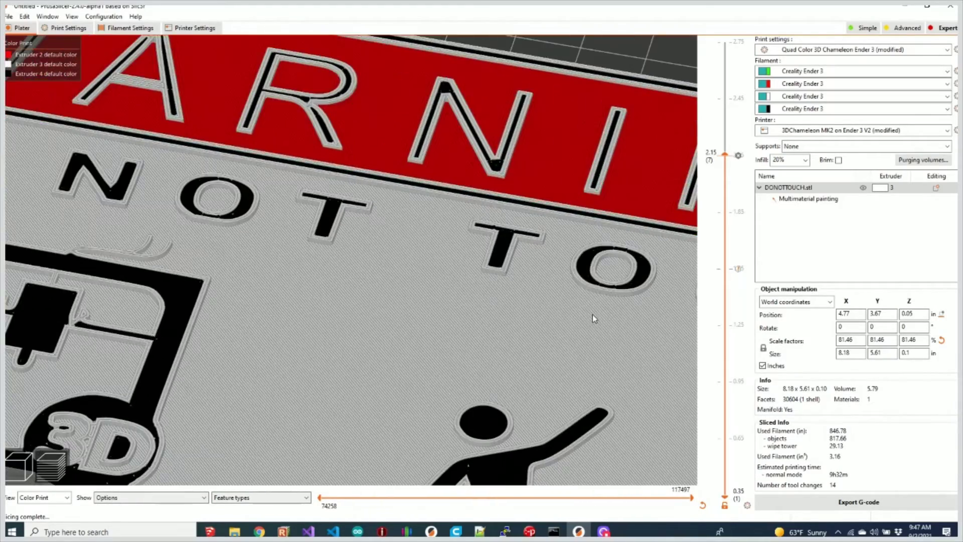
pyautogui.scroll(4, 282, 159)
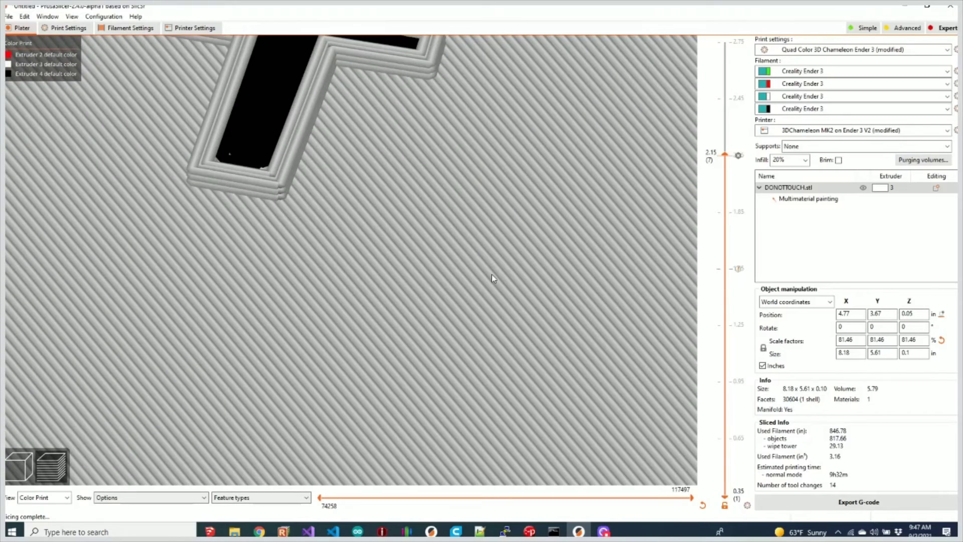
pyautogui.scroll(-5, 492, 279)
pyautogui.scroll(8, 385, 146)
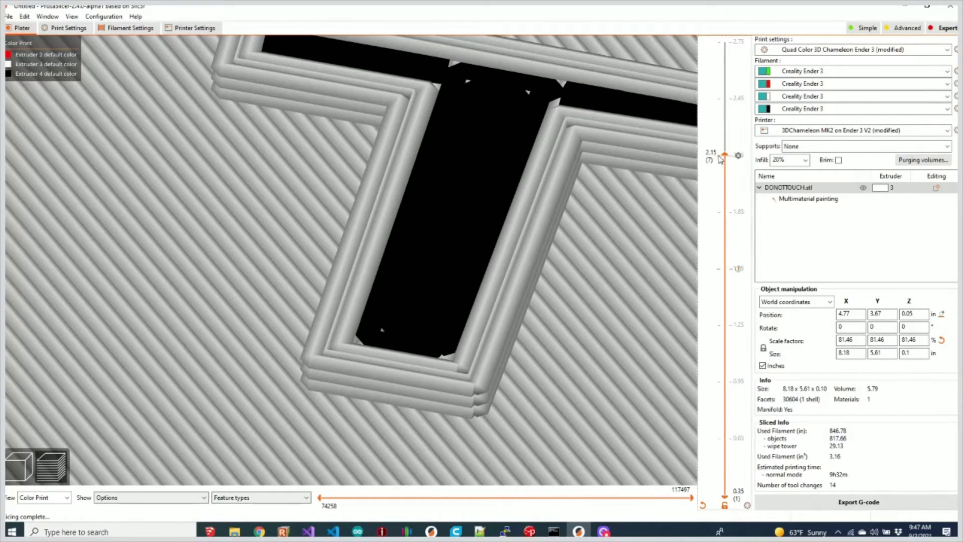
pyautogui.moveTo(725, 155); pyautogui.dragTo(731, 48)
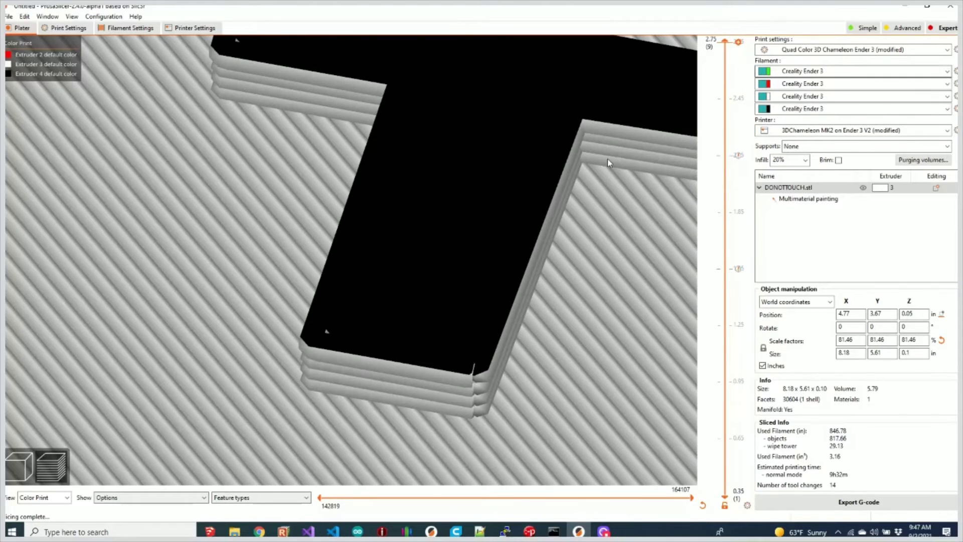
pyautogui.moveTo(729, 44)
pyautogui.mouseDown()
pyautogui.moveTo(713, 191)
pyautogui.moveTo(725, 42)
pyautogui.mouseUp()
pyautogui.scroll(-10, 499, 248)
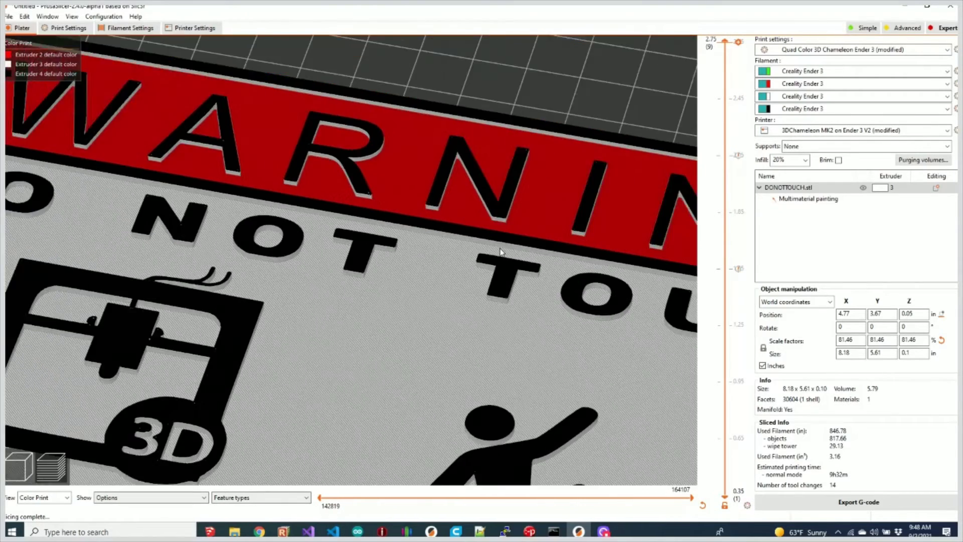
pyautogui.scroll(-6, 500, 247)
pyautogui.press('1')
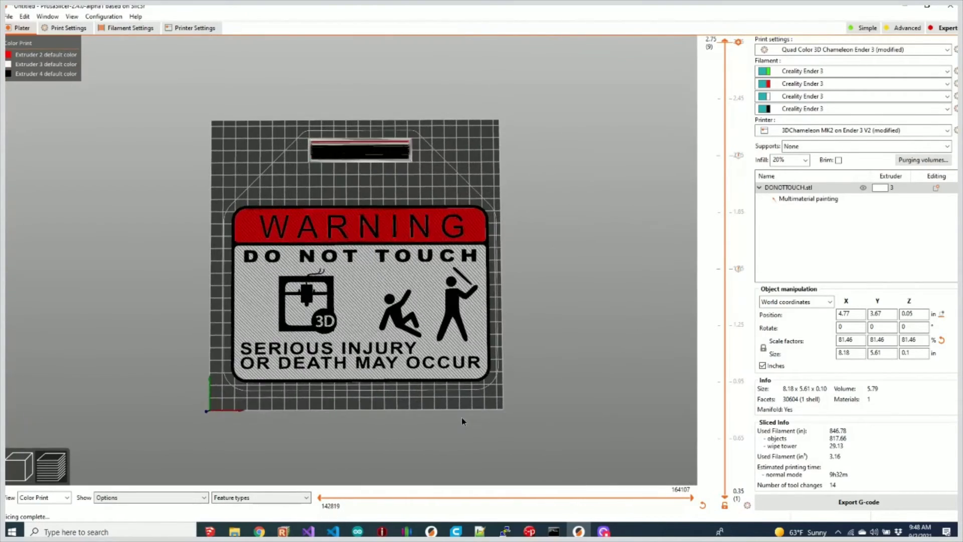
pyautogui.scroll(5, 411, 316)
pyautogui.scroll(-4, 410, 316)
pyautogui.moveTo(410, 316); pyautogui.dragTo(408, 377)
pyautogui.scroll(5, 517, 376)
pyautogui.scroll(2, 501, 382)
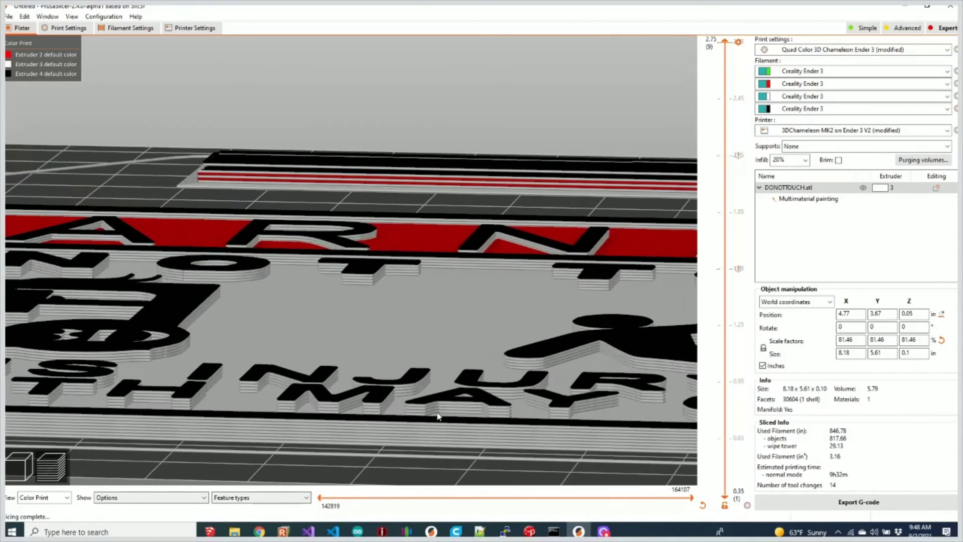
pyautogui.scroll(3, 375, 409)
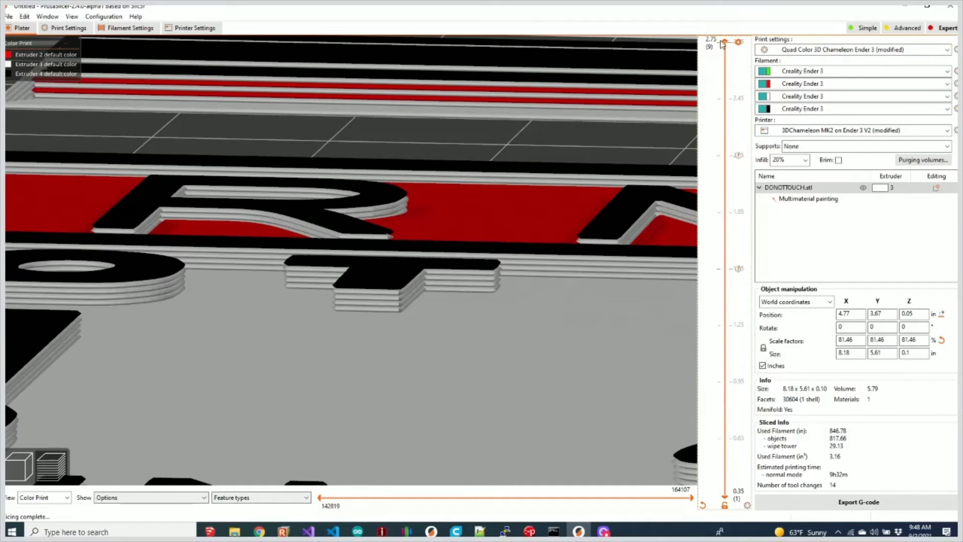
pyautogui.moveTo(723, 72); pyautogui.dragTo(725, 87)
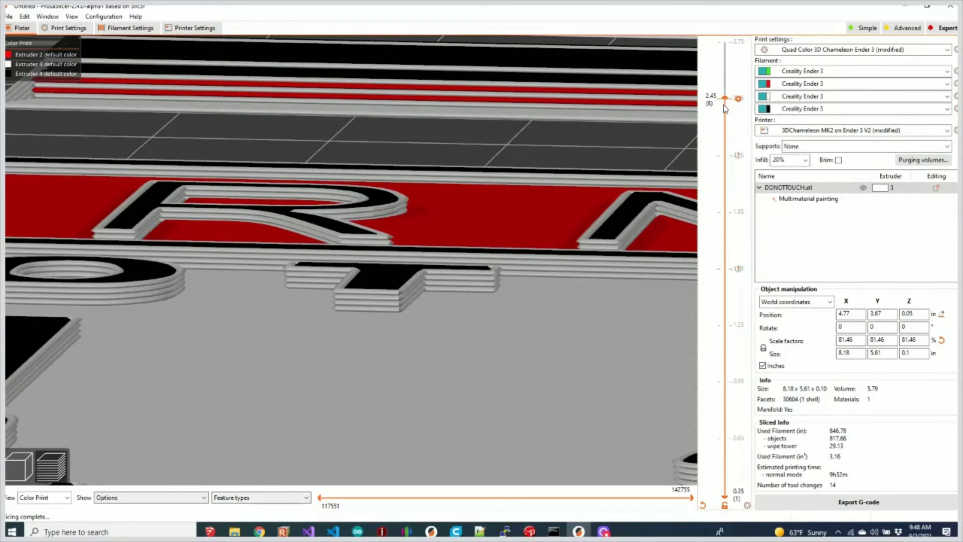
pyautogui.moveTo(726, 99); pyautogui.dragTo(716, 64)
pyautogui.scroll(-5, 631, 281)
pyautogui.moveTo(631, 282); pyautogui.dragTo(609, 354)
pyautogui.scroll(5, 610, 353)
pyautogui.scroll(-4, 616, 390)
pyautogui.moveTo(552, 470); pyautogui.dragTo(552, 475)
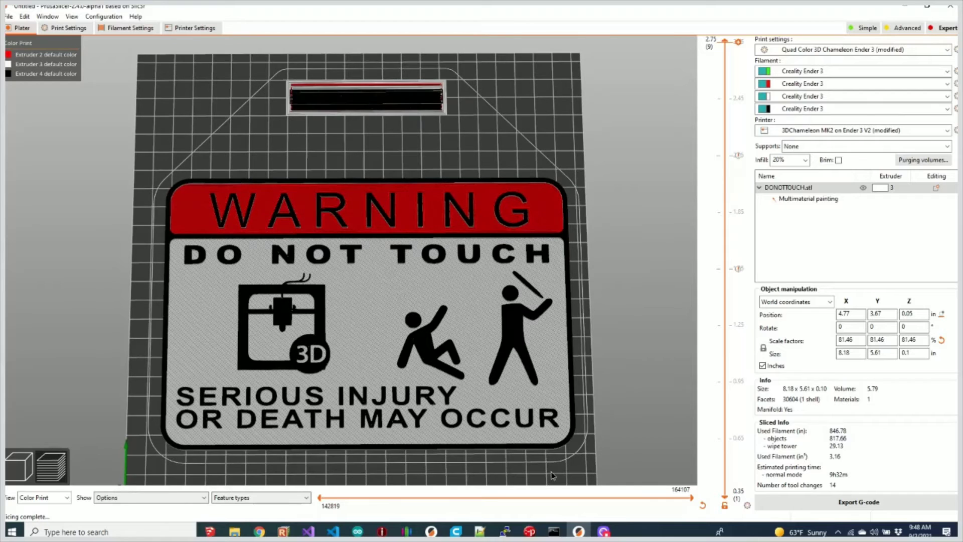
pyautogui.moveTo(577, 479)
pyautogui.mouseDown()
pyautogui.moveTo(567, 437)
pyautogui.moveTo(575, 468)
pyautogui.mouseUp()
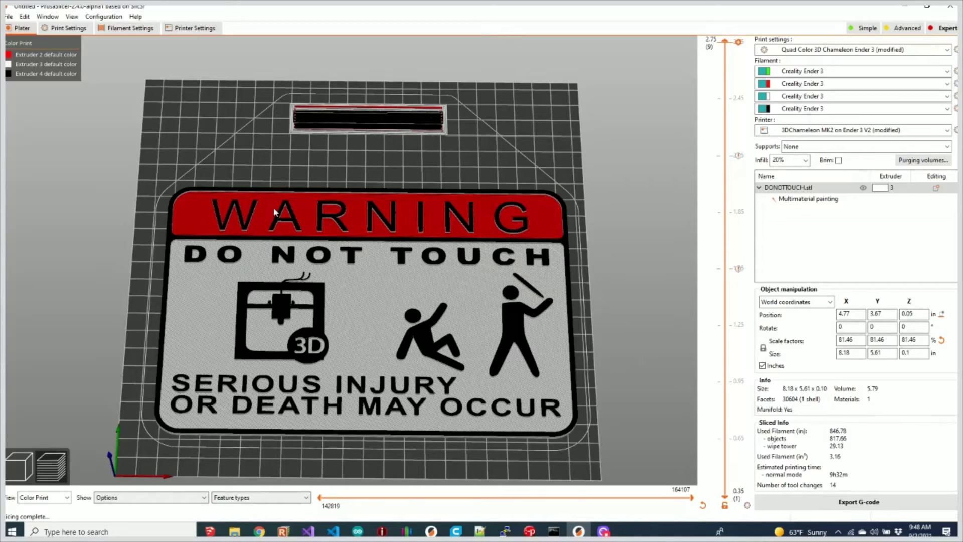
pyautogui.moveTo(483, 458); pyautogui.dragTo(568, 466)
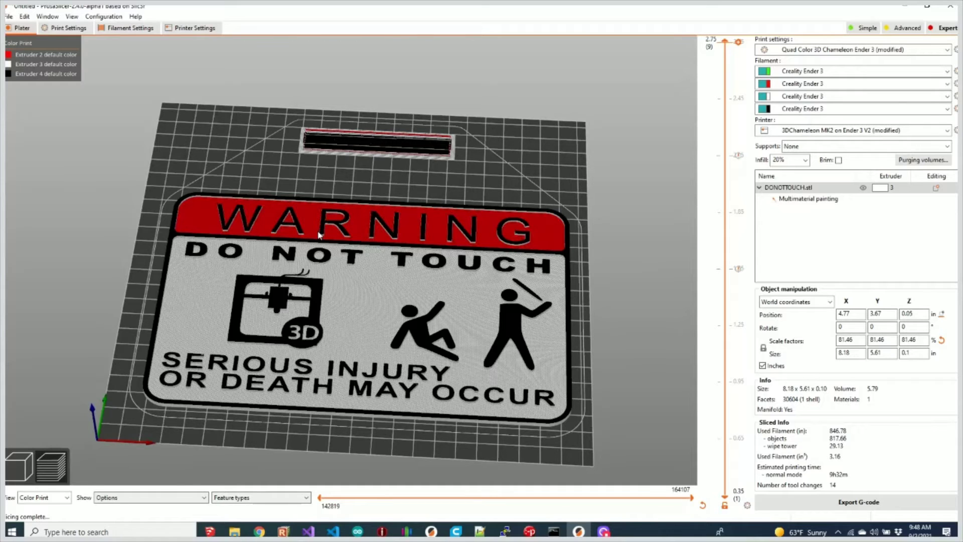
# - Back in the 3D editor, switch the painting tool from brush to bucket fill
pyautogui.click(18, 465)
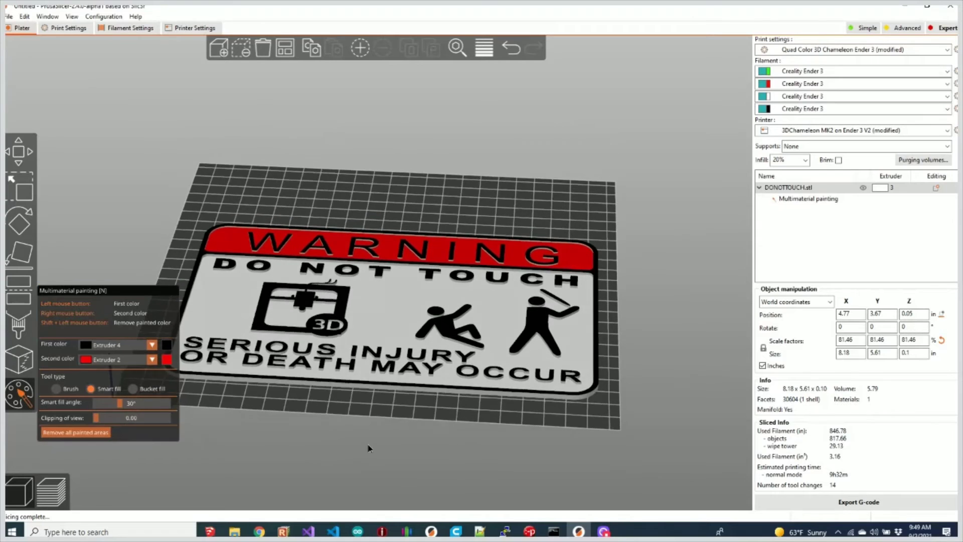
pyautogui.scroll(5, 338, 338)
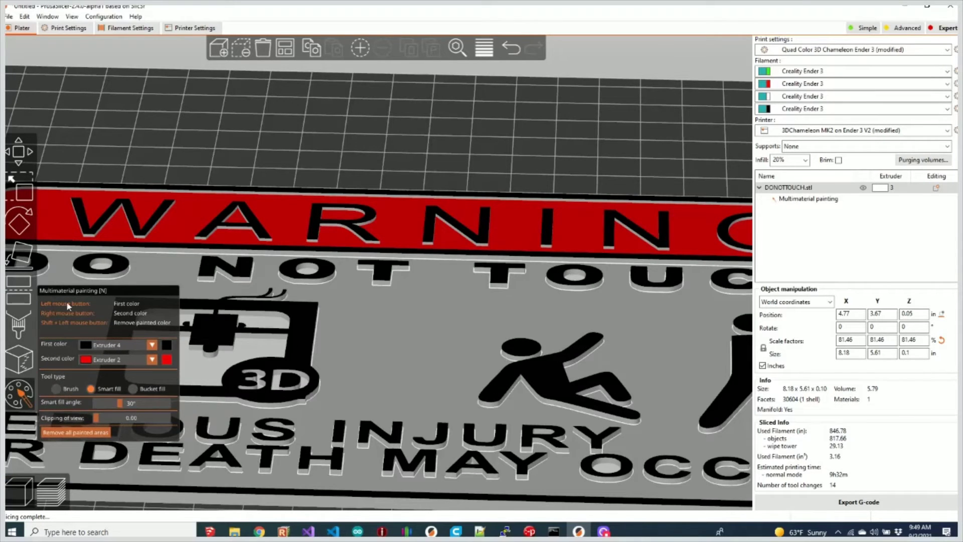
pyautogui.click(56, 389)
pyautogui.click(133, 389)
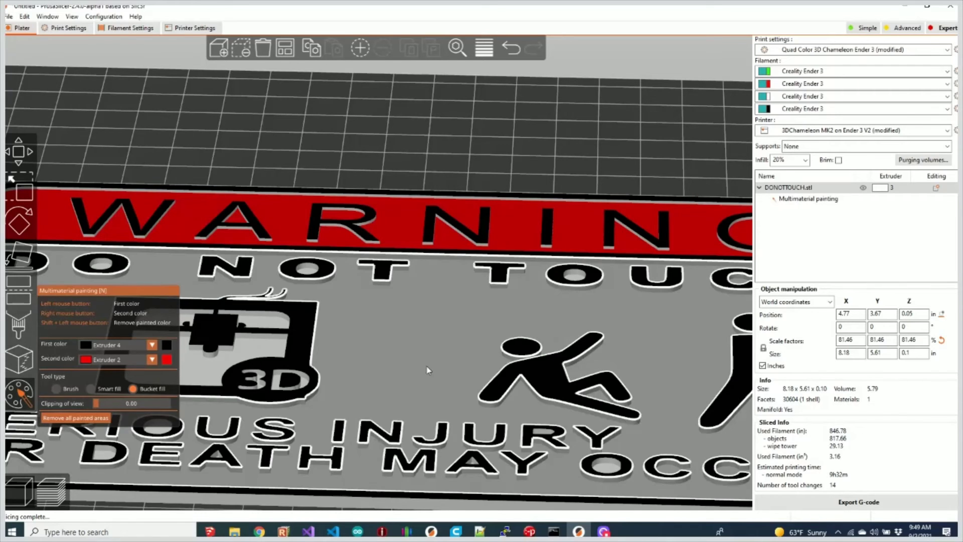
pyautogui.scroll(4, 357, 231)
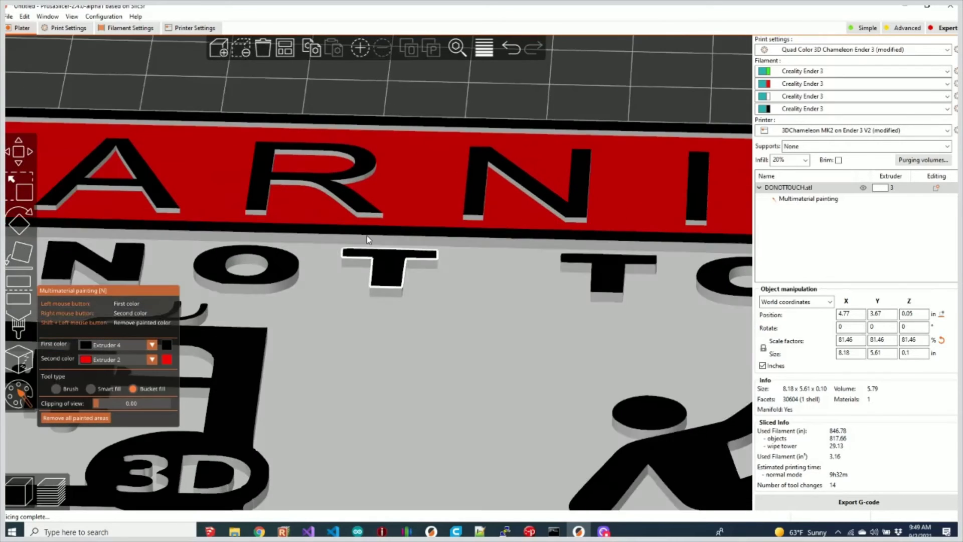
# - Bucket-fill the sign's grey base red with Extruder 2
pyautogui.scroll(5, 418, 341)
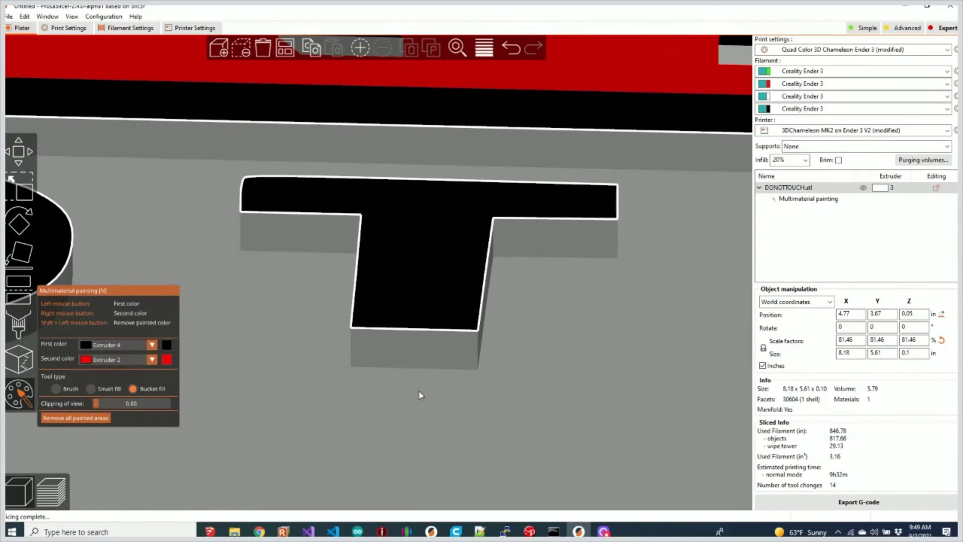
pyautogui.rightClick(580, 430)
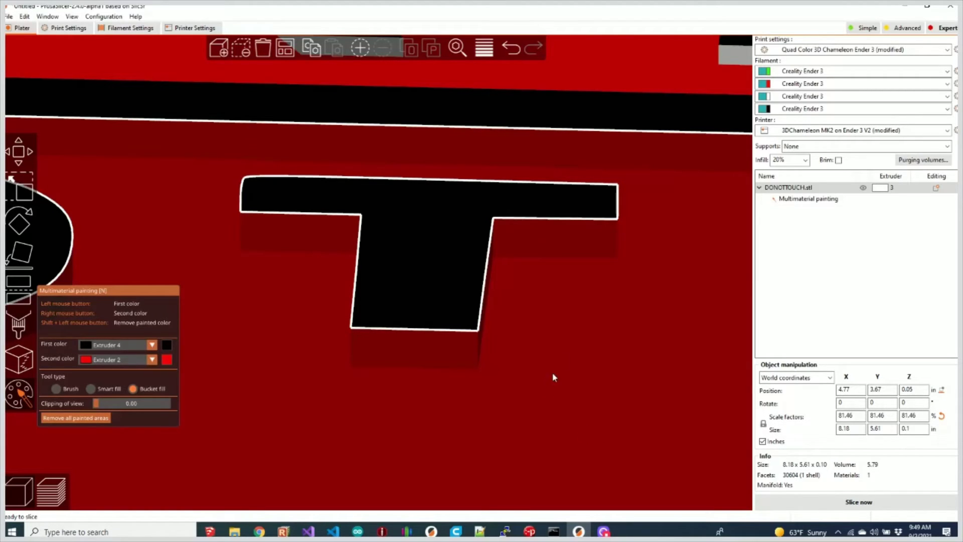
pyautogui.scroll(-4, 564, 345)
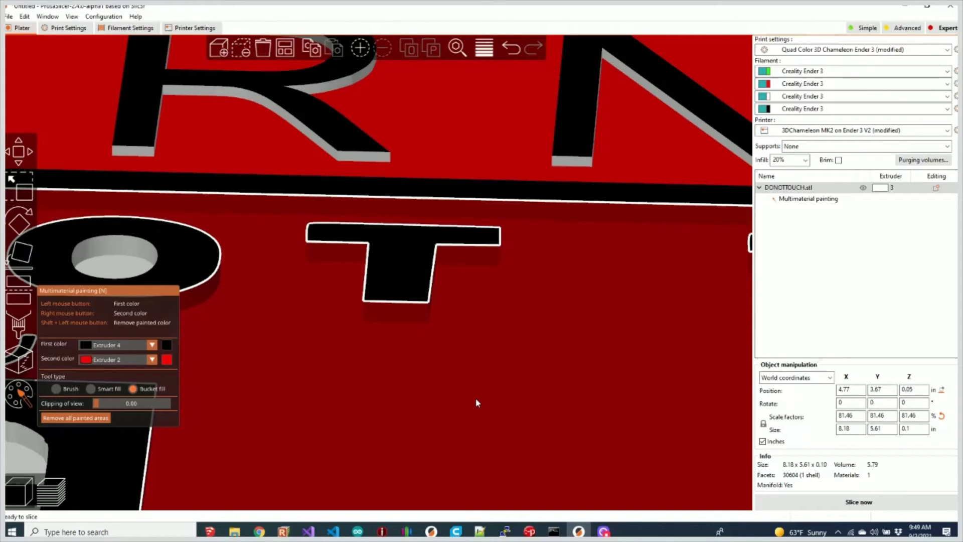
# - Undo the red base fill, then inspect the letters with the clipping slider and orbiting
pyautogui.hotkey('ctrl', 'z')
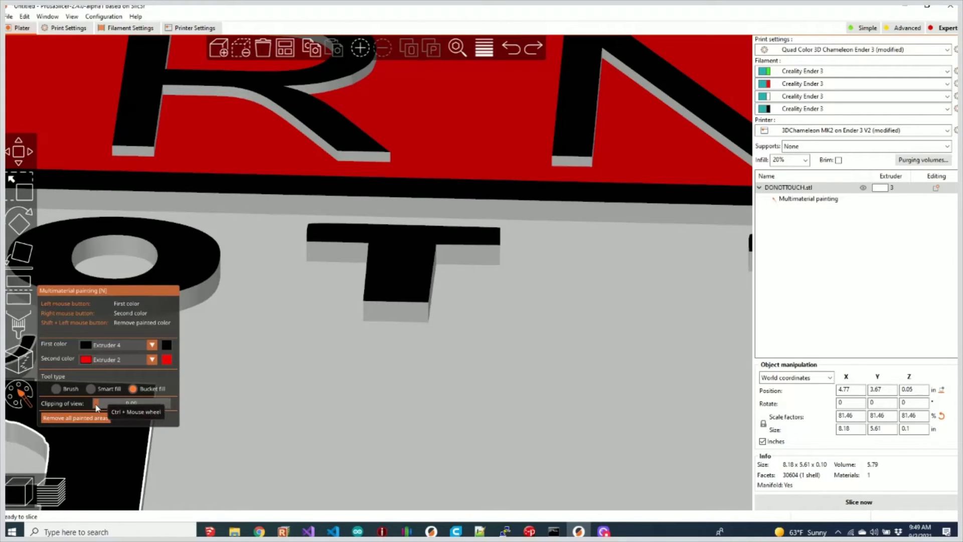
pyautogui.moveTo(95, 404); pyautogui.dragTo(139, 411)
pyautogui.moveTo(382, 441); pyautogui.dragTo(546, 399)
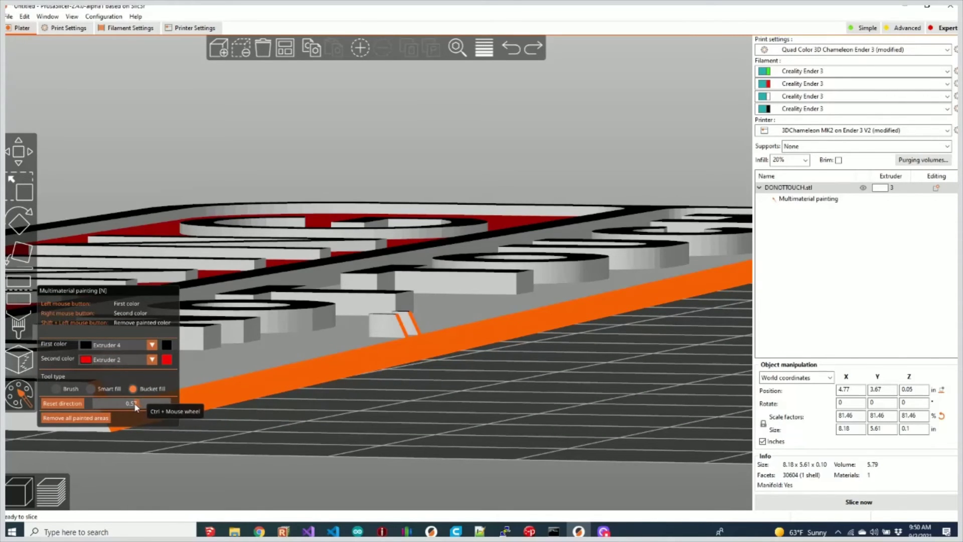
pyautogui.moveTo(129, 407)
pyautogui.mouseDown()
pyautogui.moveTo(113, 410)
pyautogui.moveTo(146, 410)
pyautogui.moveTo(96, 410)
pyautogui.mouseUp()
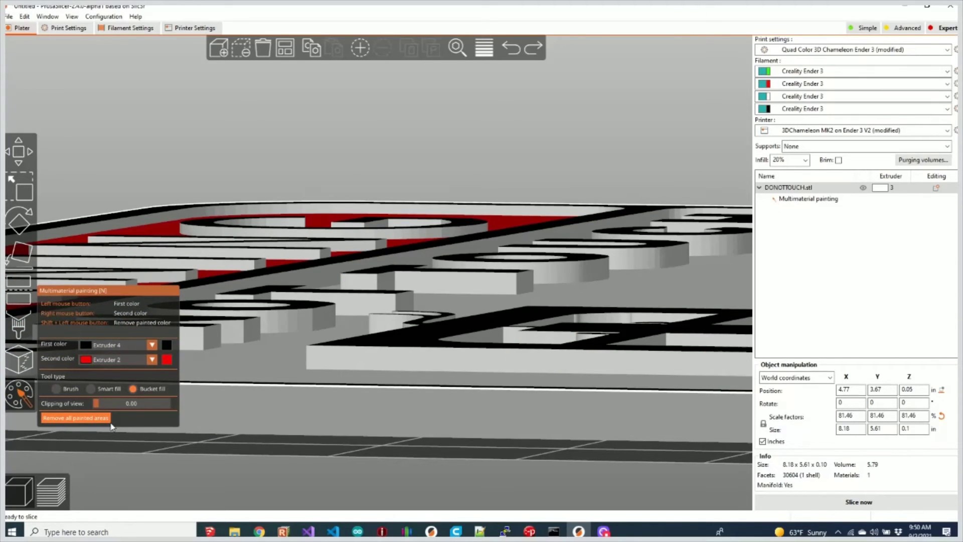
# - Choose smart fill and sweep its angle from 0° through 4°, 6°, 7° to 90°
pyautogui.click(96, 393)
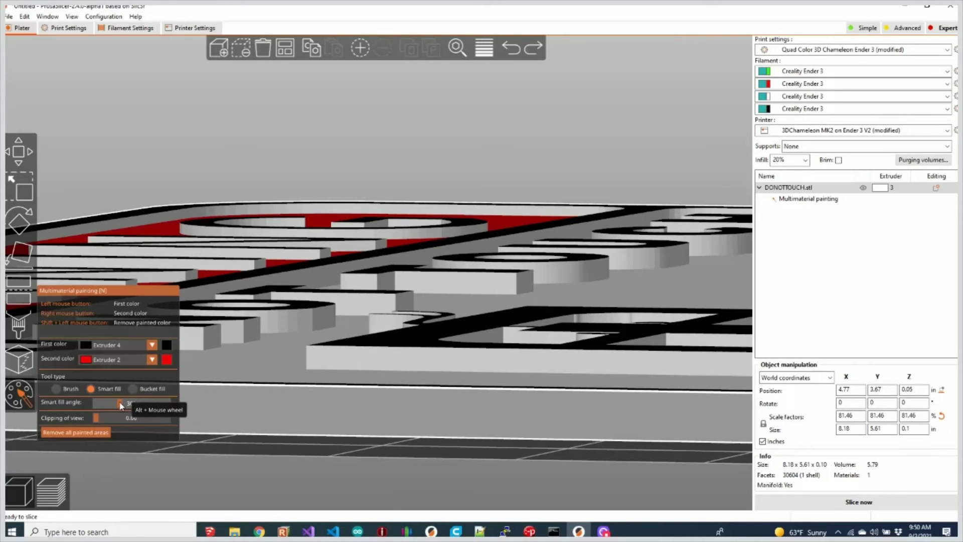
pyautogui.moveTo(121, 404); pyautogui.dragTo(88, 403)
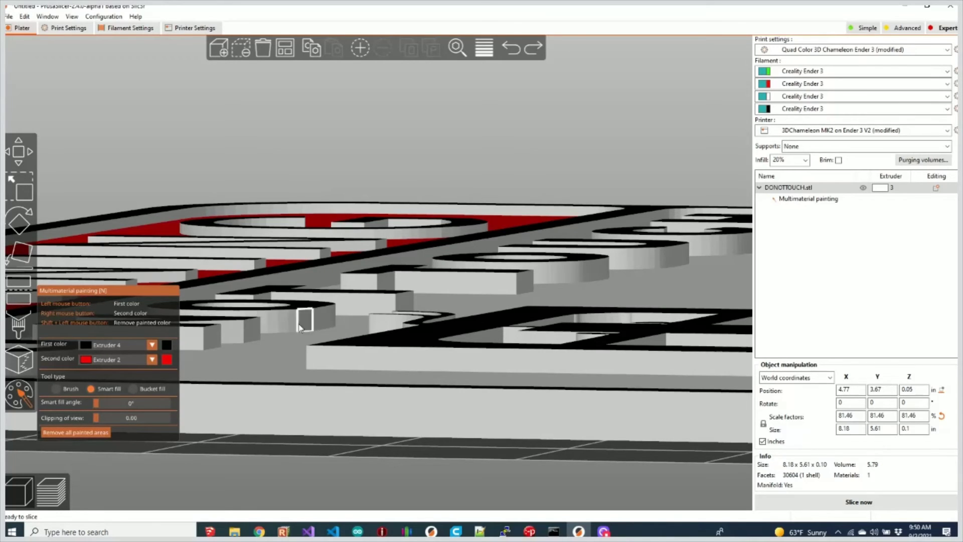
pyautogui.moveTo(96, 404); pyautogui.dragTo(98, 405)
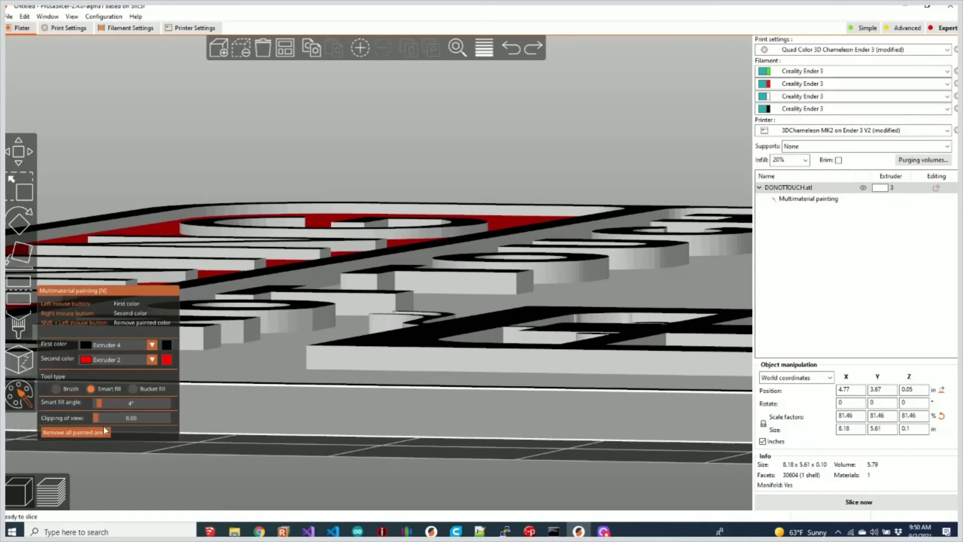
pyautogui.click(101, 404)
pyautogui.click(102, 405)
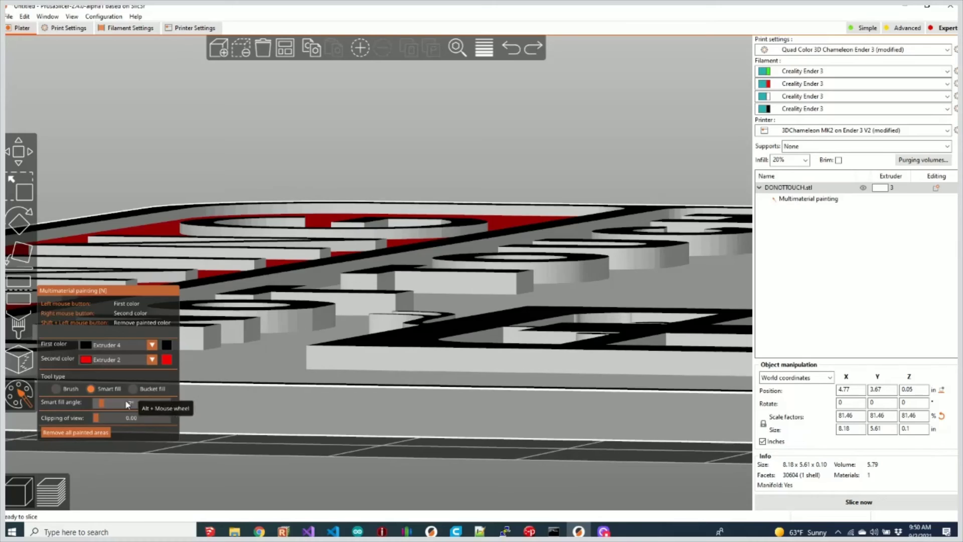
pyautogui.moveTo(102, 404); pyautogui.dragTo(255, 385)
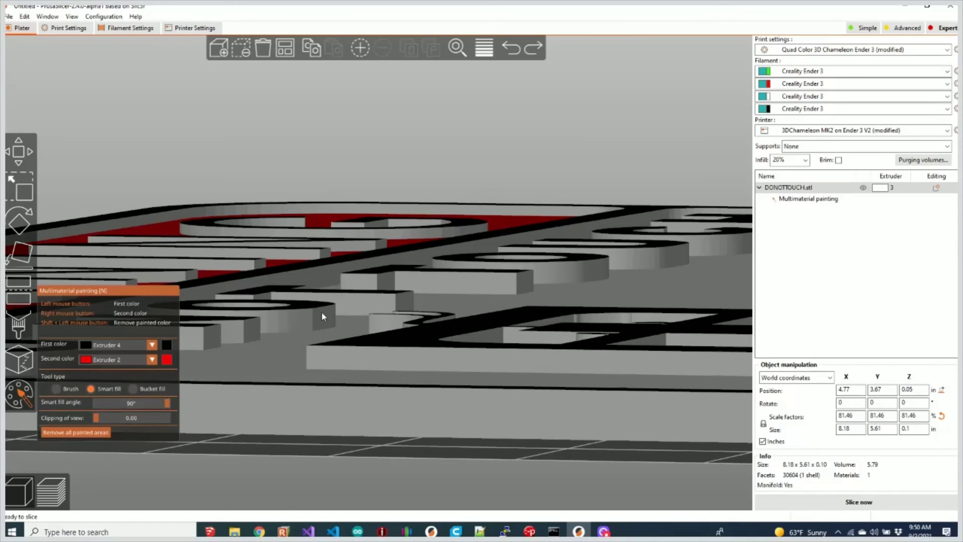
# - At a 76° smart fill angle, test-fill a letter ring red and the front edge black
pyautogui.moveTo(167, 404); pyautogui.dragTo(157, 409)
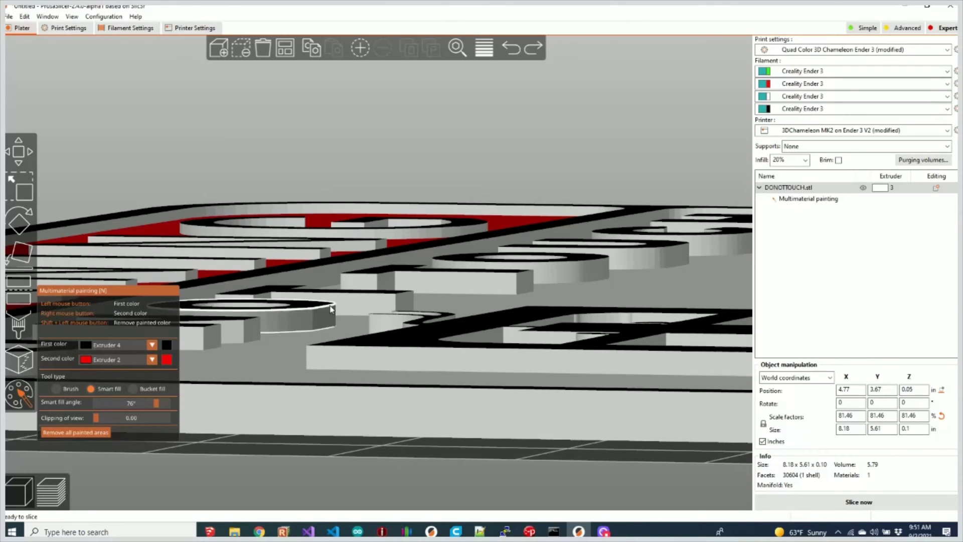
pyautogui.rightClick(274, 320)
pyautogui.click(384, 436)
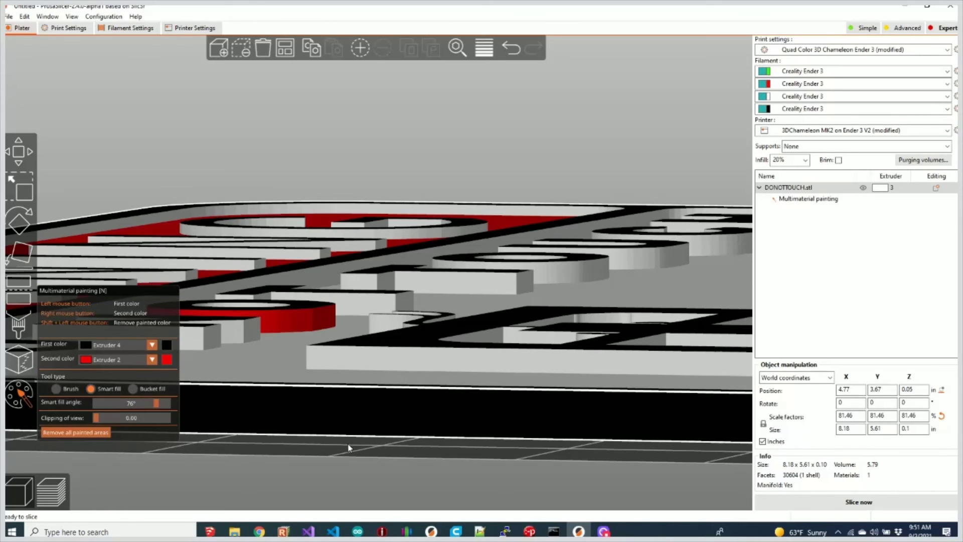
# - Undo both test fills and switch the painting tool to brush
pyautogui.hotkey('ctrl', 'z')
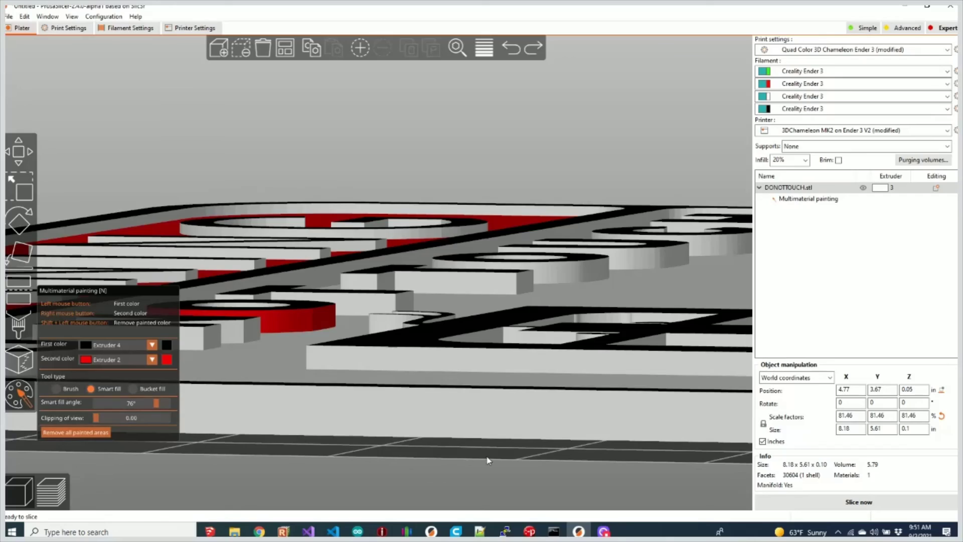
pyautogui.moveTo(491, 461)
pyautogui.mouseDown()
pyautogui.moveTo(426, 490)
pyautogui.moveTo(361, 462)
pyautogui.moveTo(505, 471)
pyautogui.moveTo(441, 477)
pyautogui.mouseUp()
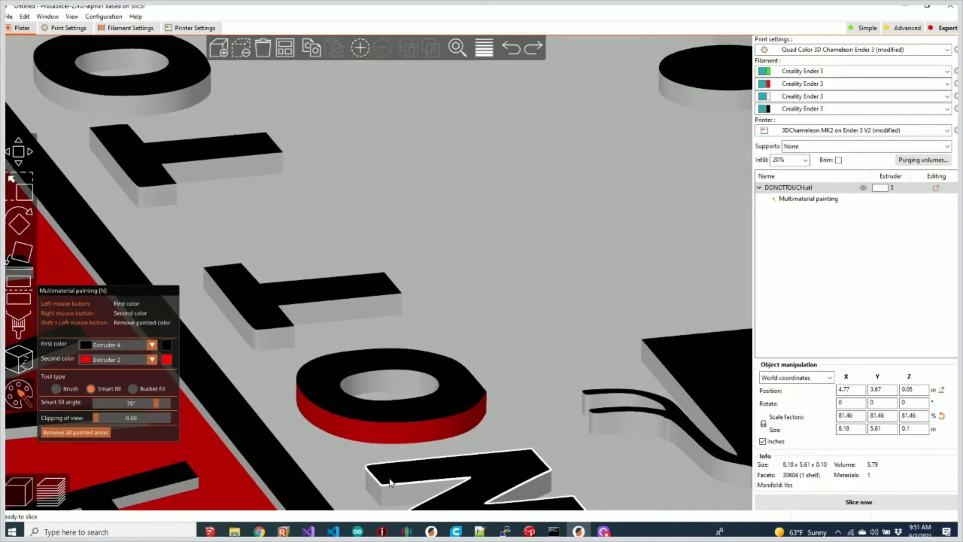
pyautogui.hotkey('ctrl', 'z')
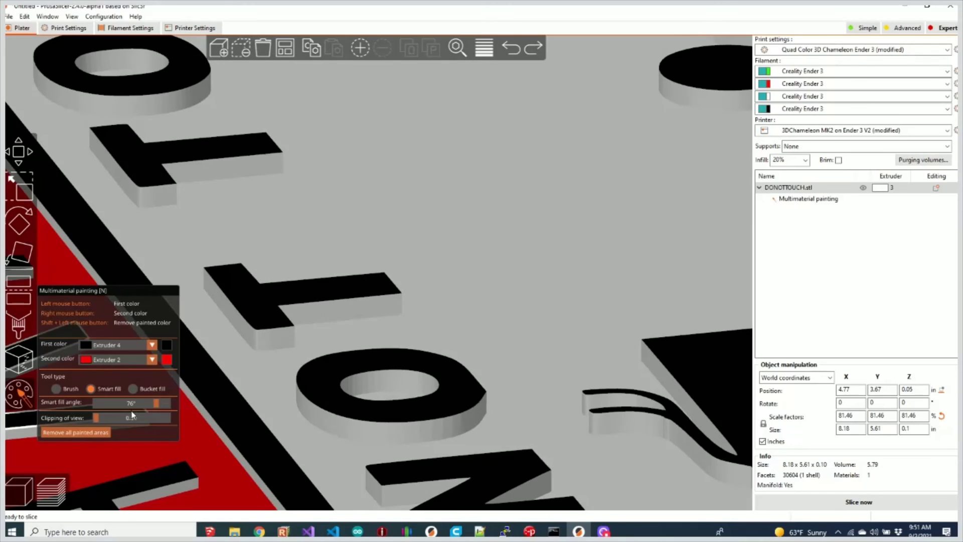
pyautogui.click(57, 389)
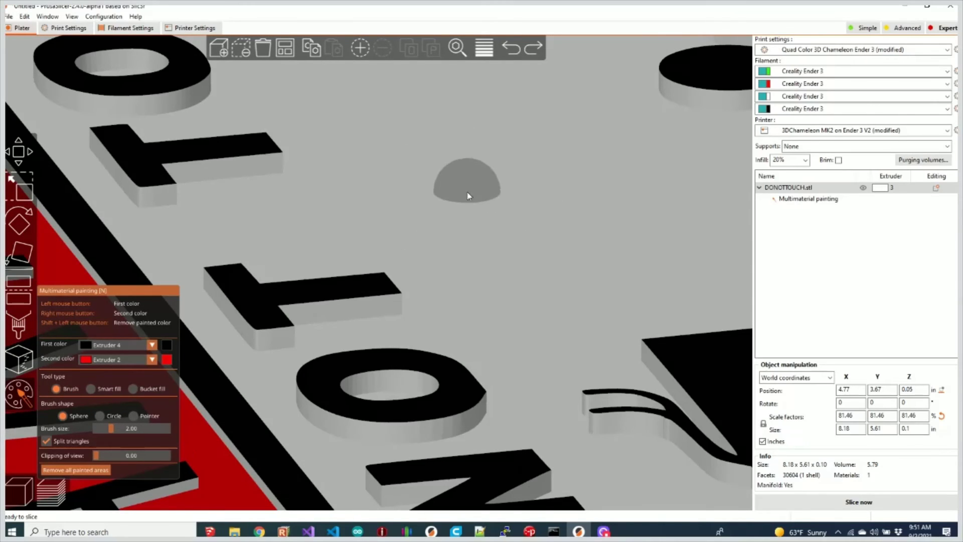
# - Set the brush shape to pointer, test-paint single facets black, then undo them
pyautogui.click(100, 416)
pyautogui.click(134, 416)
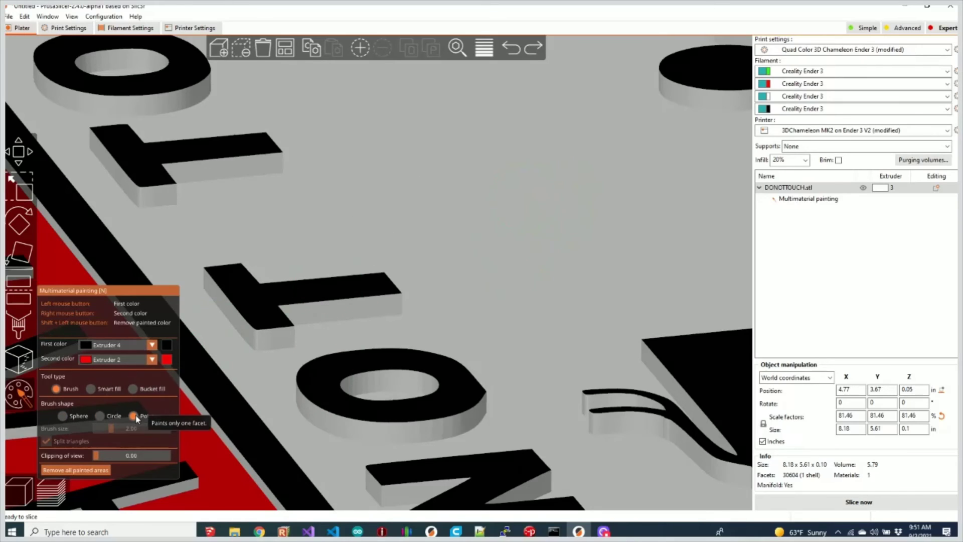
pyautogui.scroll(-5, 468, 263)
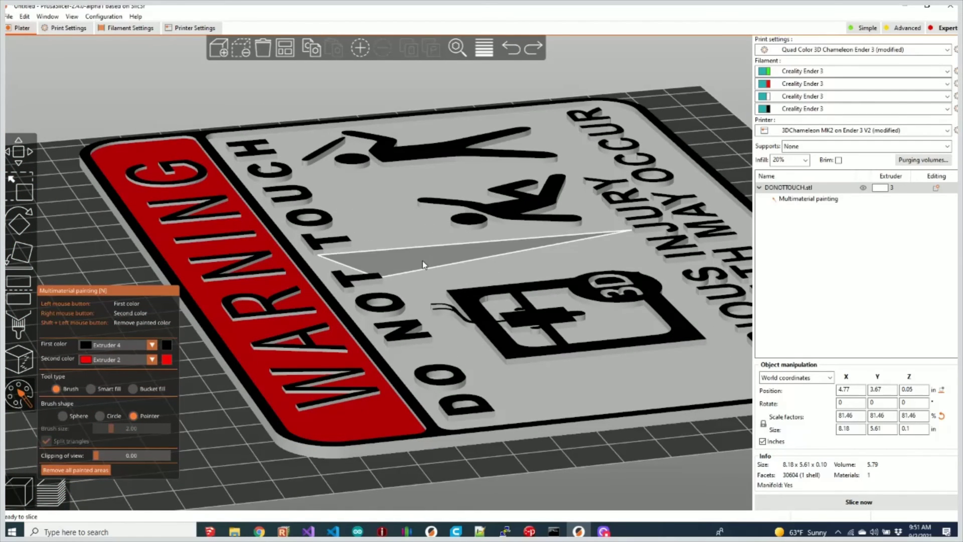
pyautogui.moveTo(423, 261)
pyautogui.mouseDown()
pyautogui.moveTo(396, 179)
pyautogui.moveTo(401, 231)
pyautogui.moveTo(421, 271)
pyautogui.mouseUp()
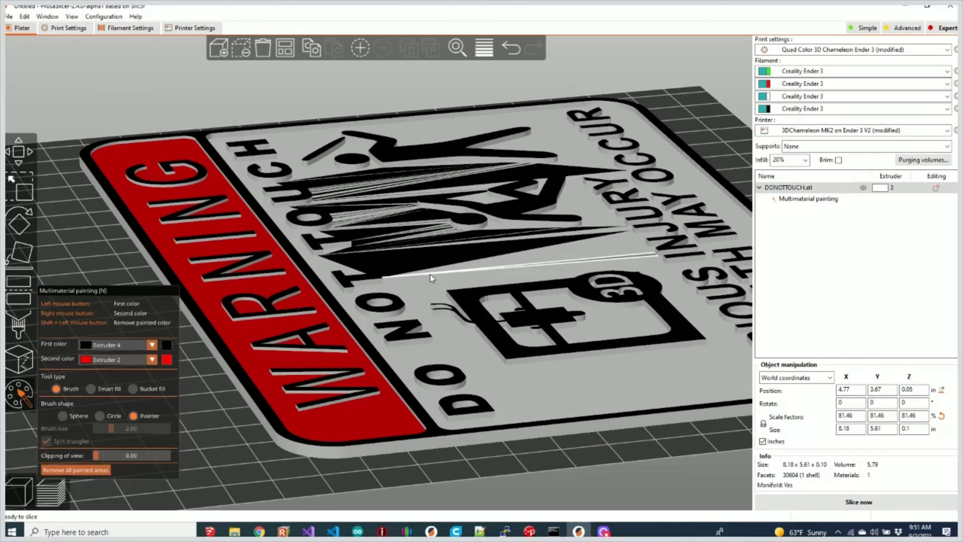
pyautogui.hotkey('ctrl', 'z')
pyautogui.hotkey('ctrl', 'z')
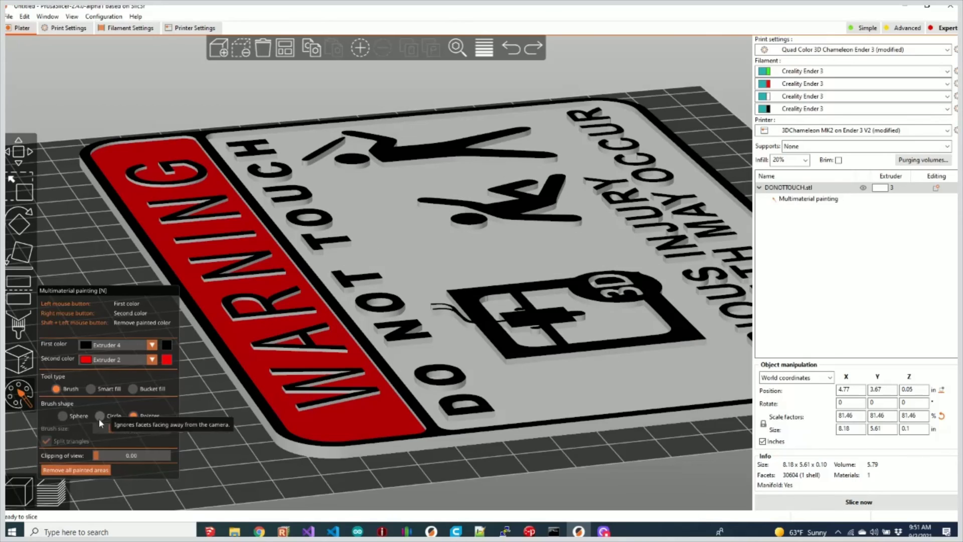
# - Test circle-brush strokes with triangle splitting on and off, then undo the black paint
pyautogui.click(96, 416)
pyautogui.moveTo(430, 259)
pyautogui.mouseDown()
pyautogui.moveTo(417, 249)
pyautogui.moveTo(401, 263)
pyautogui.moveTo(402, 246)
pyautogui.moveTo(410, 263)
pyautogui.moveTo(439, 274)
pyautogui.moveTo(454, 260)
pyautogui.mouseUp()
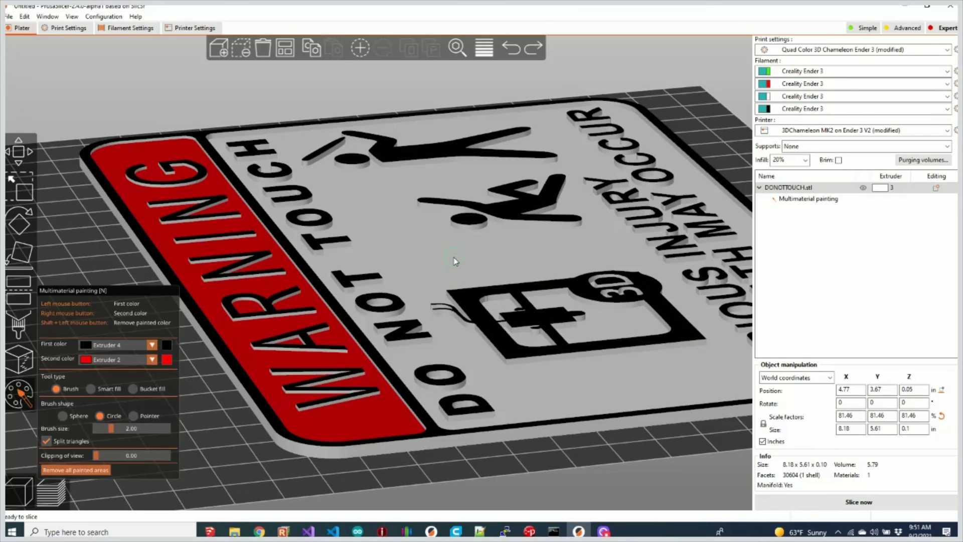
pyautogui.click(68, 444)
pyautogui.moveTo(424, 274)
pyautogui.mouseDown()
pyautogui.moveTo(441, 222)
pyautogui.moveTo(396, 194)
pyautogui.moveTo(388, 177)
pyautogui.moveTo(395, 228)
pyautogui.moveTo(454, 362)
pyautogui.moveTo(526, 392)
pyautogui.moveTo(599, 382)
pyautogui.moveTo(647, 351)
pyautogui.moveTo(622, 303)
pyautogui.moveTo(515, 316)
pyautogui.moveTo(462, 303)
pyautogui.mouseUp()
pyautogui.hotkey('ctrl', 'z')
# - Test sphere-brush black bands with triangle splitting re-enabled, undoing each and reviewing the sign
pyautogui.click(62, 416)
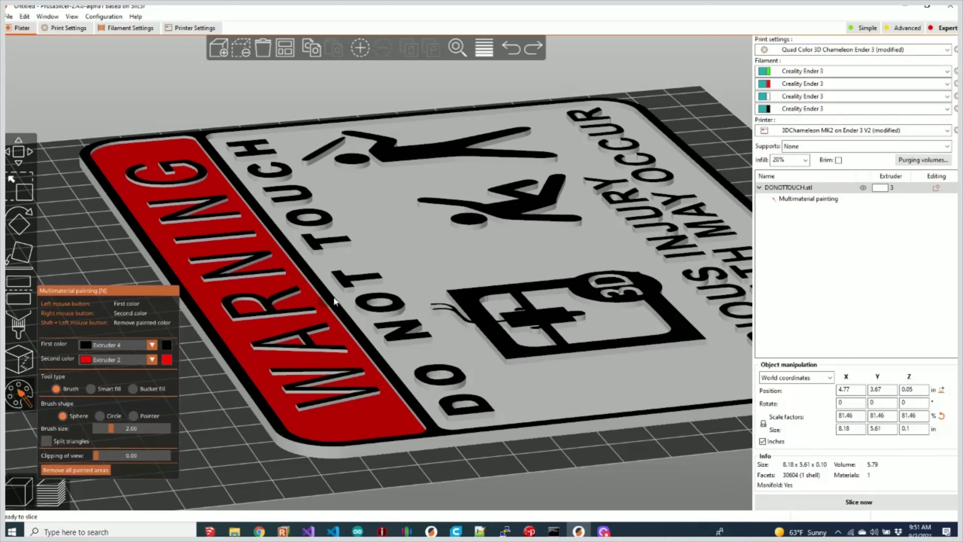
pyautogui.moveTo(405, 258)
pyautogui.mouseDown()
pyautogui.moveTo(484, 273)
pyautogui.moveTo(472, 251)
pyautogui.moveTo(409, 228)
pyautogui.moveTo(402, 201)
pyautogui.moveTo(390, 221)
pyautogui.moveTo(406, 249)
pyautogui.moveTo(404, 225)
pyautogui.moveTo(384, 211)
pyautogui.mouseUp()
pyautogui.click(46, 440)
pyautogui.hotkey('ctrl', 'z')
pyautogui.moveTo(435, 255); pyautogui.dragTo(385, 207)
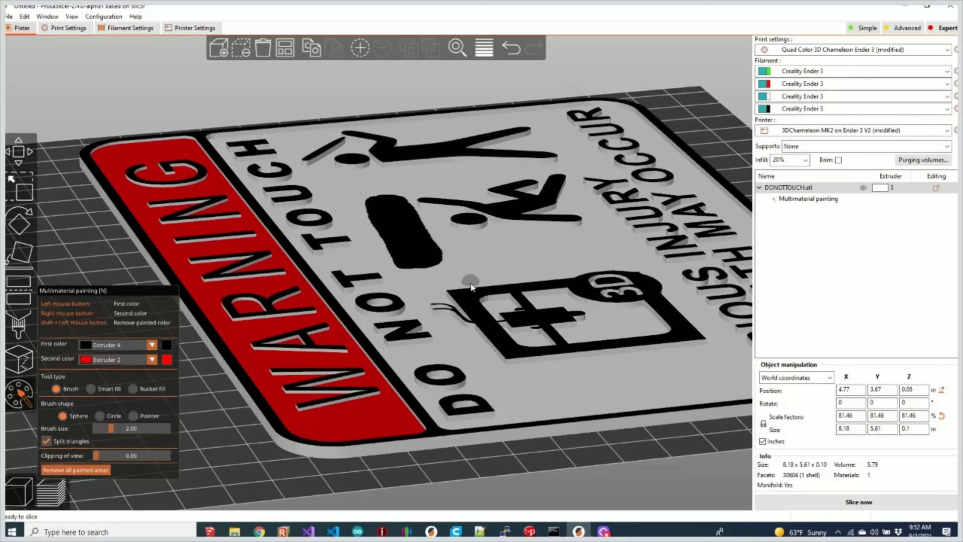
pyautogui.hotkey('ctrl', 'z')
pyautogui.moveTo(656, 448); pyautogui.dragTo(567, 451)
pyautogui.scroll(6, 567, 452)
pyautogui.scroll(-8, 499, 472)
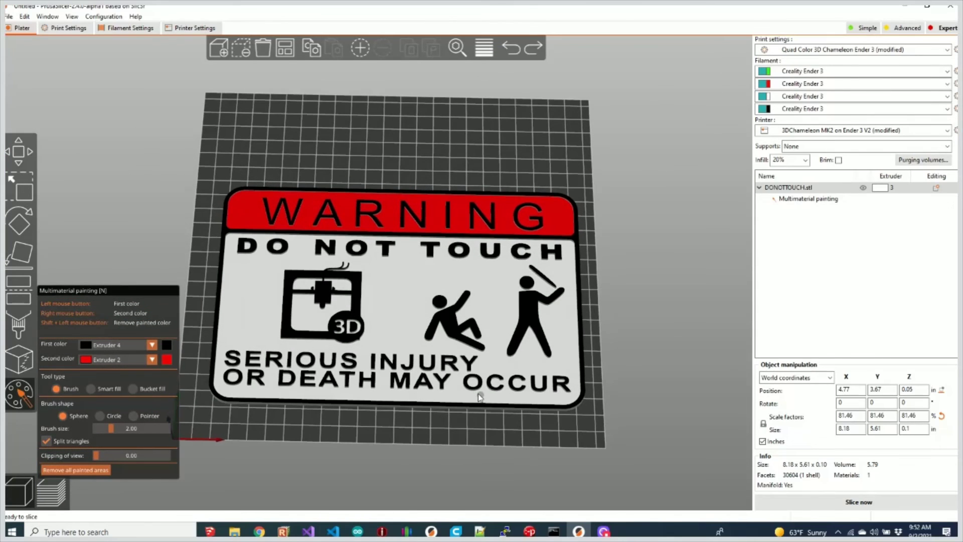